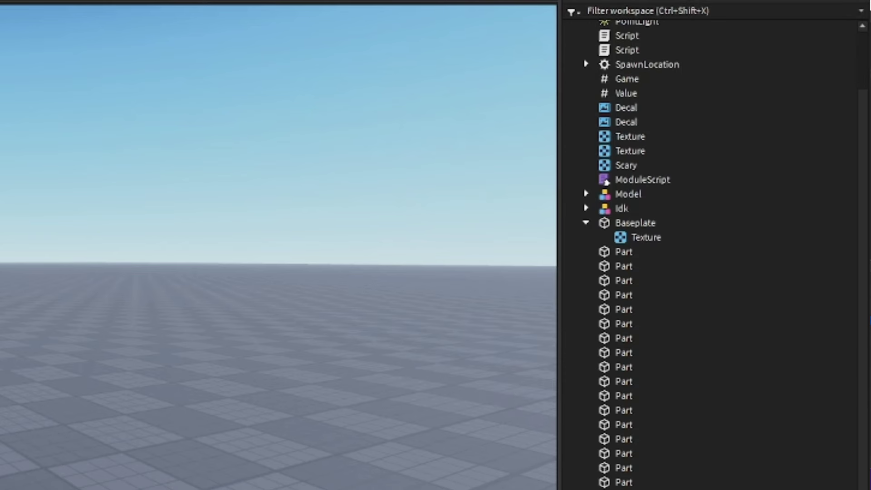
- Look through the loose, unorganized objects in the Workspace hierarchy
scroll(712, 254, "up", 3)
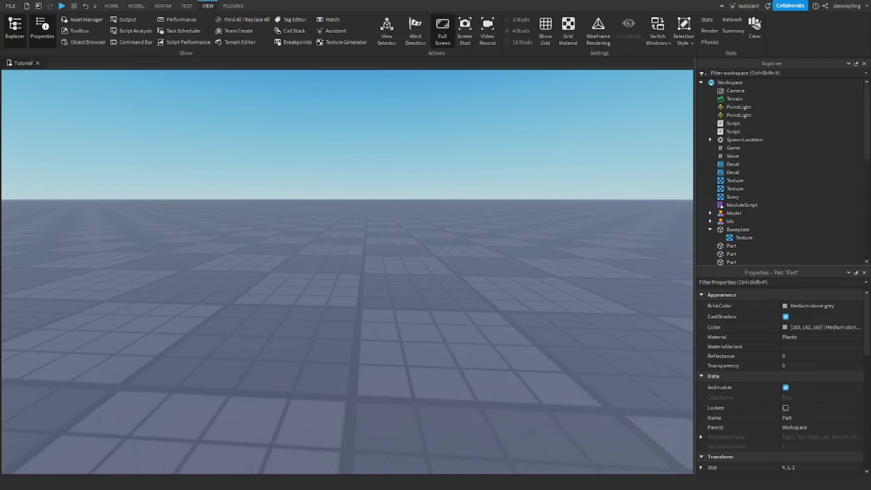
scroll(731, 182, "down", 10)
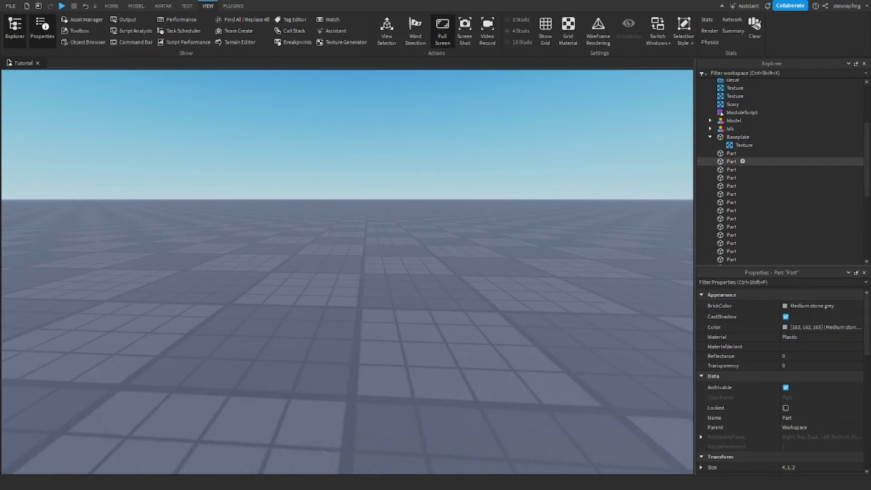
scroll(731, 204, "up", 2)
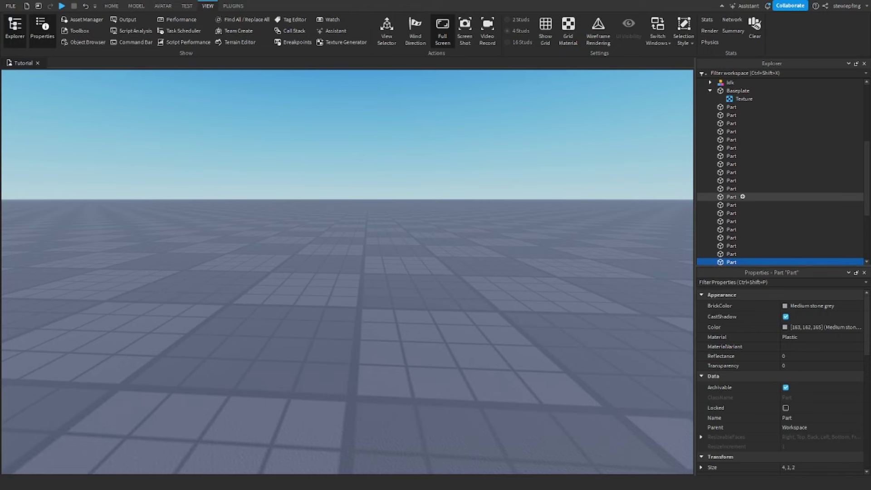
scroll(735, 197, "up", 6)
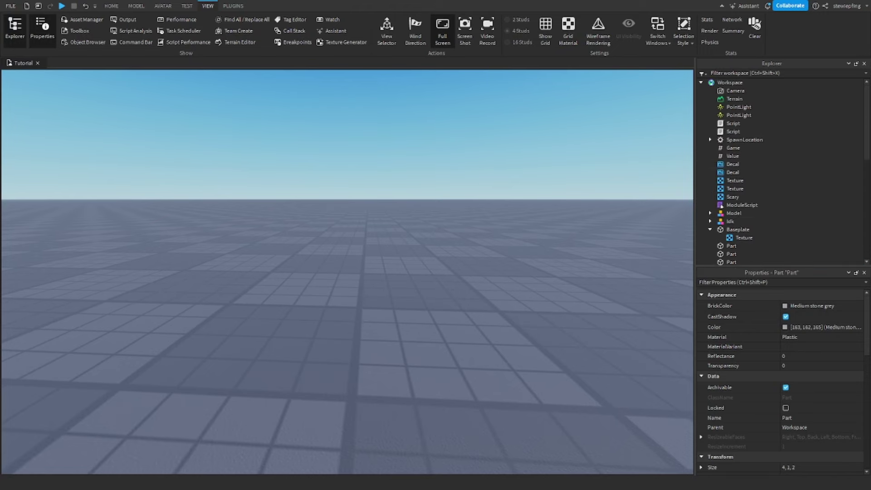
right_click_drag(454, 164, 484, 174)
scroll(470, 173, "up", 3)
scroll(472, 173, "down", 5)
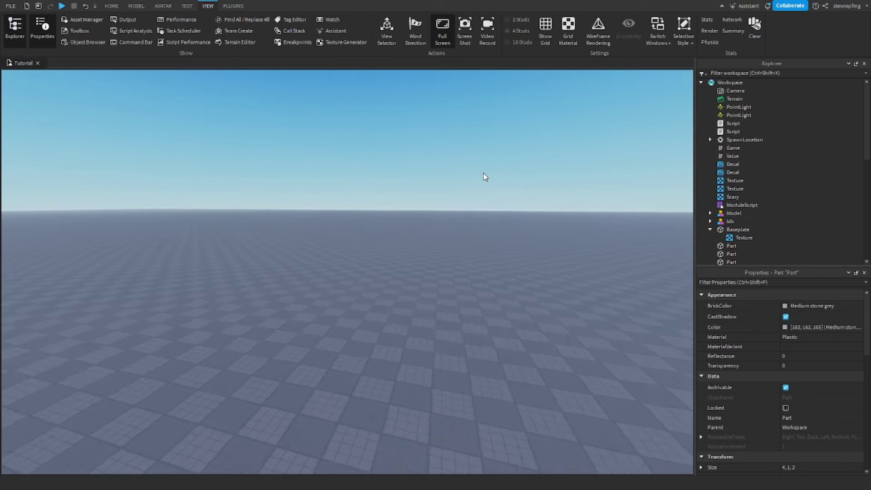
key("a")
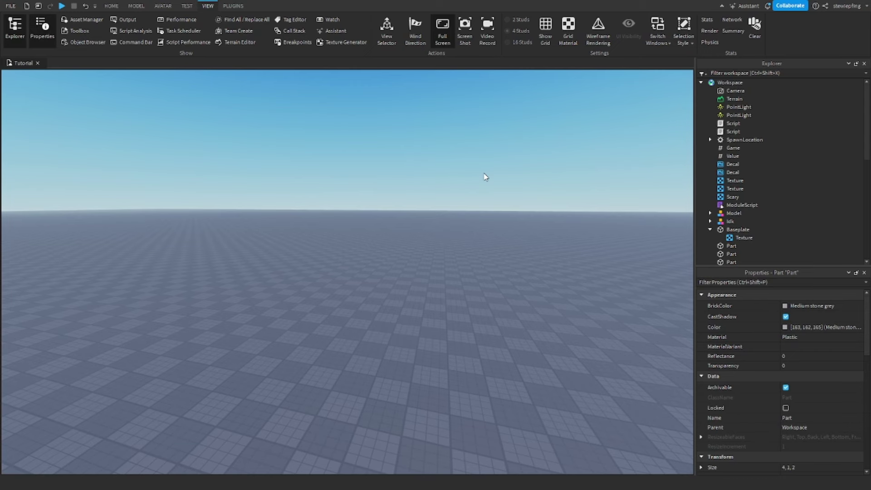
- Insert a new folder into Workspace and select it
left_click(748, 83)
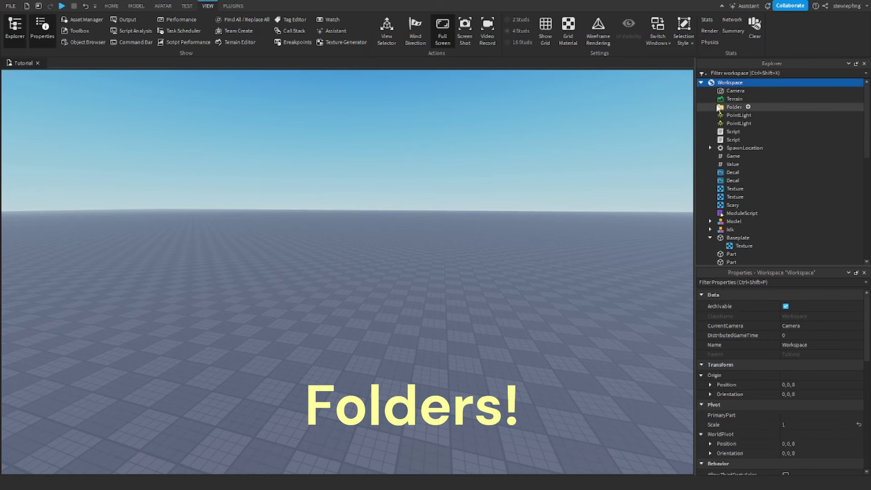
left_click(733, 107)
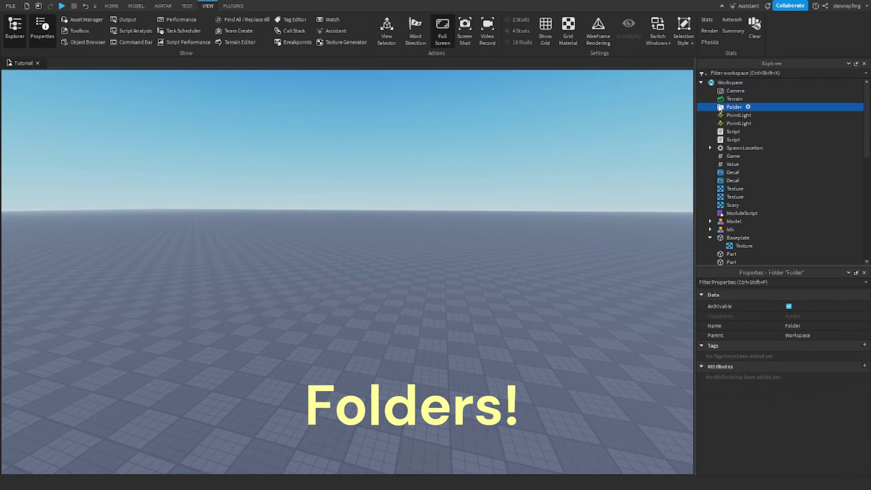
scroll(706, 173, "down", 1)
scroll(716, 145, "up", 1)
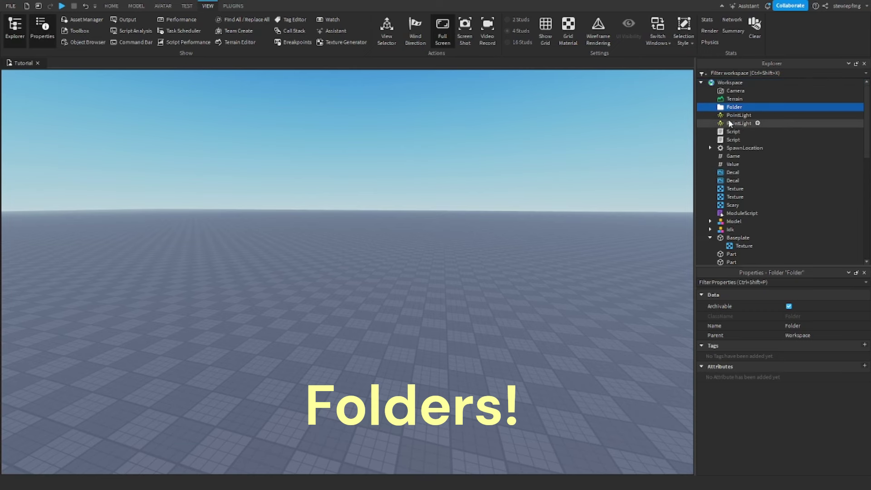
- Review the lights, scripts, textures and parts in the Explorer that could be grouped into folders
scroll(726, 120, "down", 2)
scroll(725, 117, "down", 3)
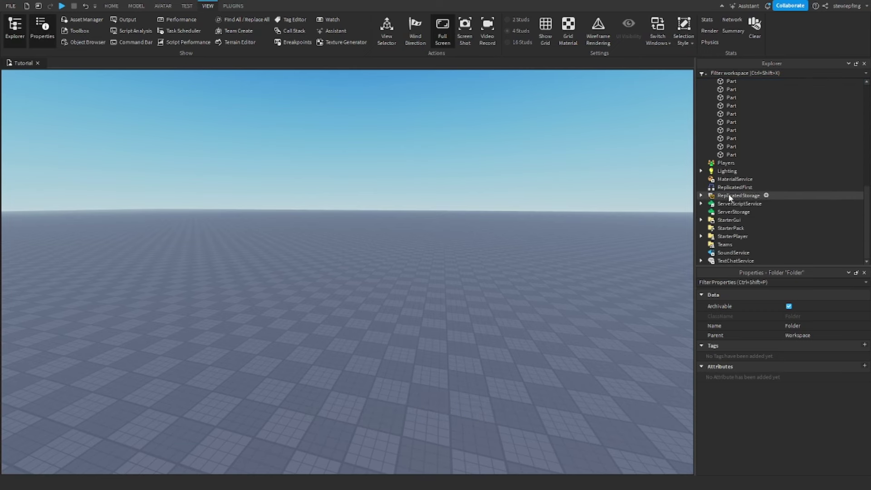
scroll(729, 195, "up", 5)
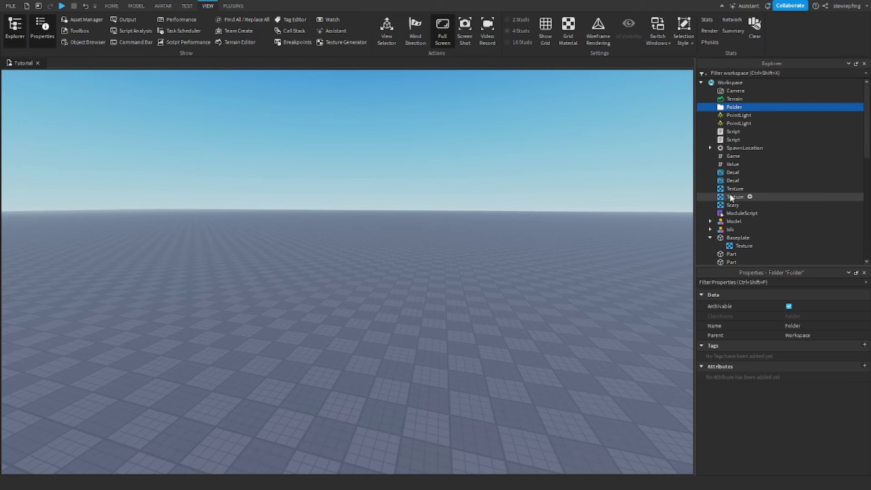
right_click_drag(670, 126, 606, 137)
scroll(731, 161, "down", 2)
scroll(731, 161, "down", 3)
scroll(733, 162, "up", 3)
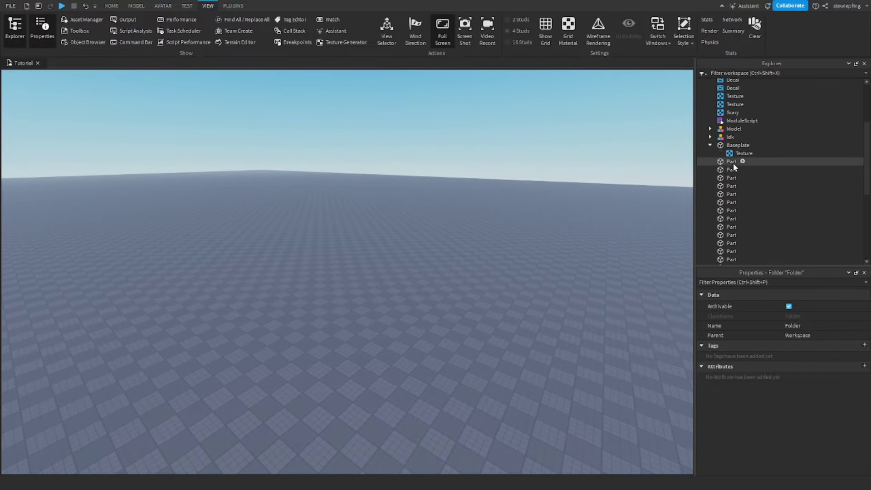
scroll(746, 162, "down", 4)
scroll(737, 168, "up", 6)
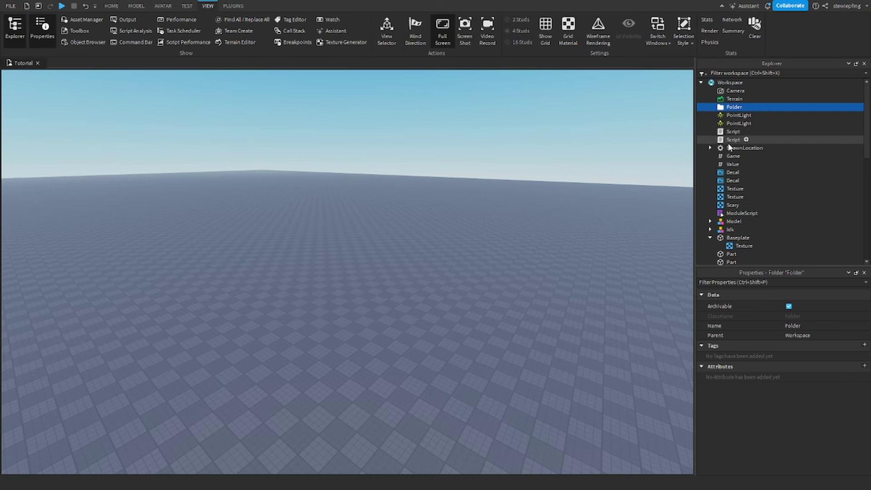
right_click_drag(502, 97, 501, 97)
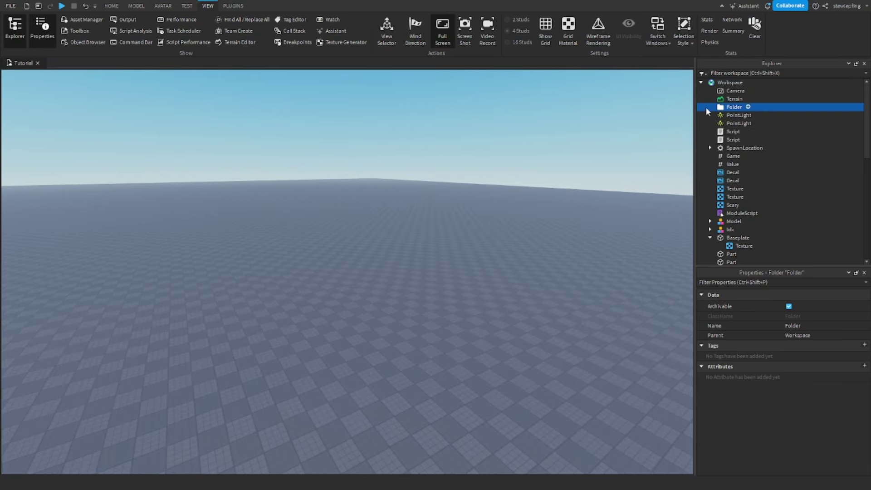
- Rename the new Workspace folder as Lights
left_click(816, 324)
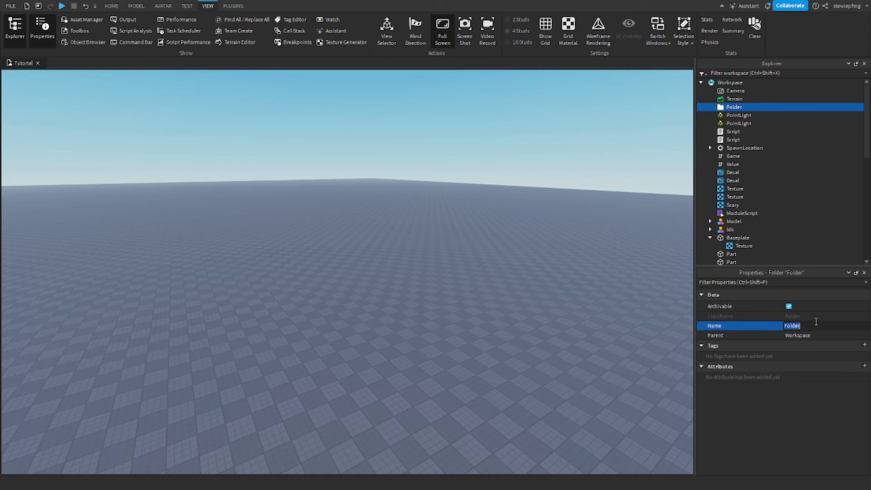
key("BackSpace")
type("Lights")
key("Return")
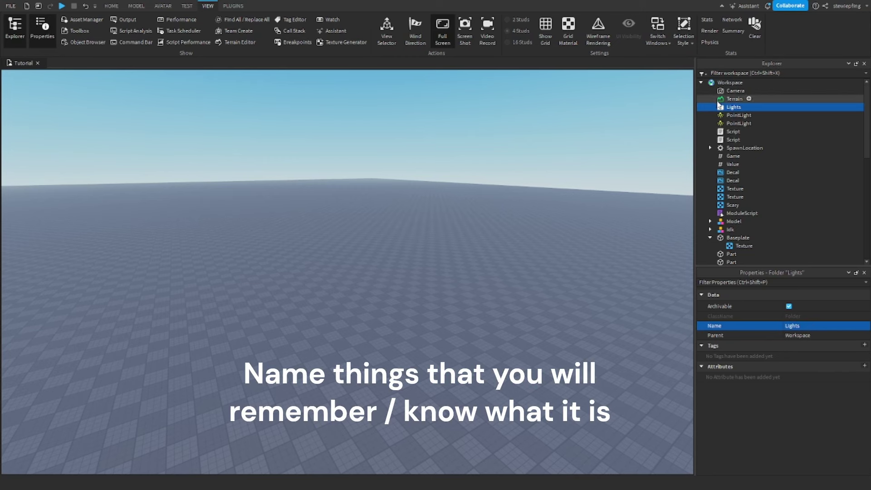
- Move both PointLight objects into the Lights folder and expand the folder to show its contents
left_click(724, 123)
left_click(728, 115, "shift")
left_click_drag(728, 116, 726, 109)
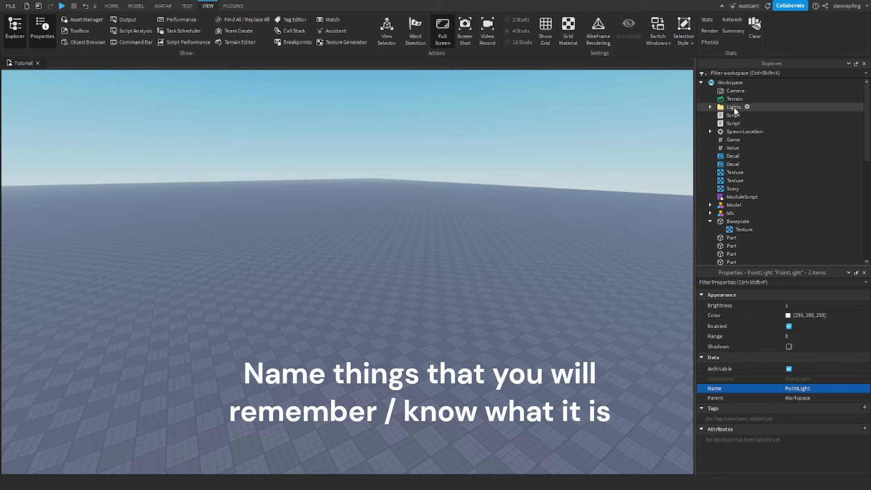
left_click(728, 108)
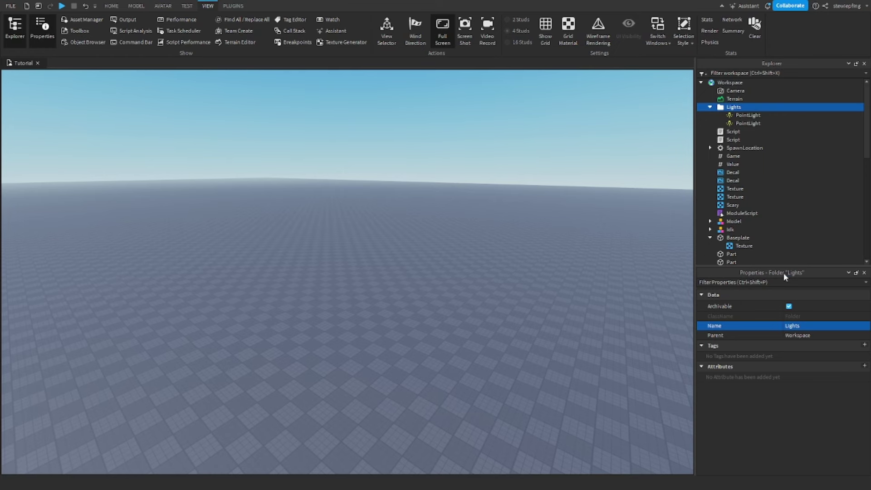
right_click_drag(362, 176, 367, 180)
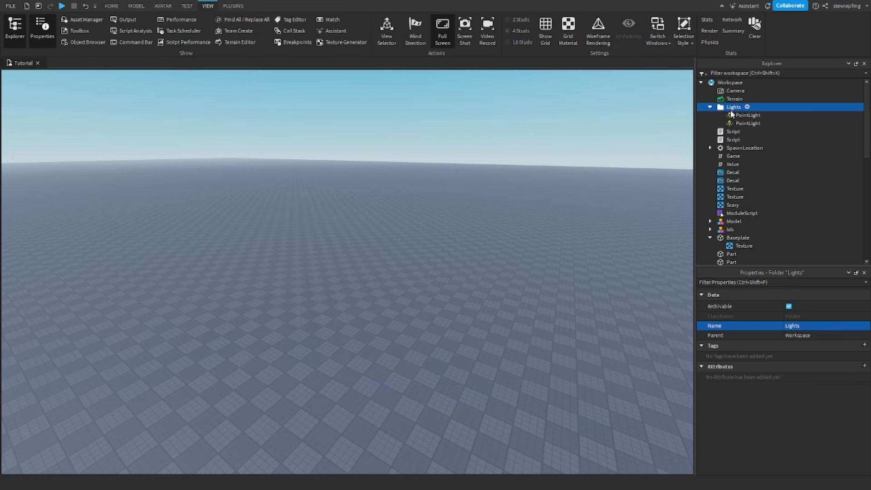
- Insert a subfolder into the Lights folder and name it SpotLights
key("Return")
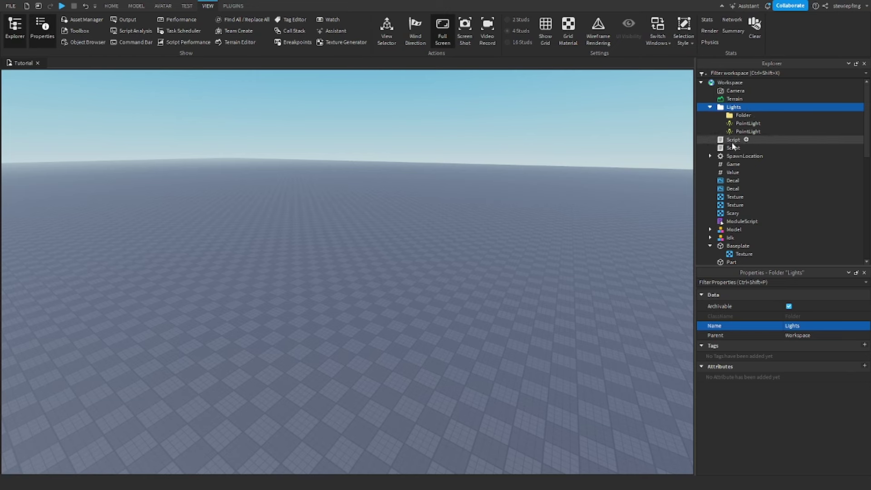
left_click(740, 117)
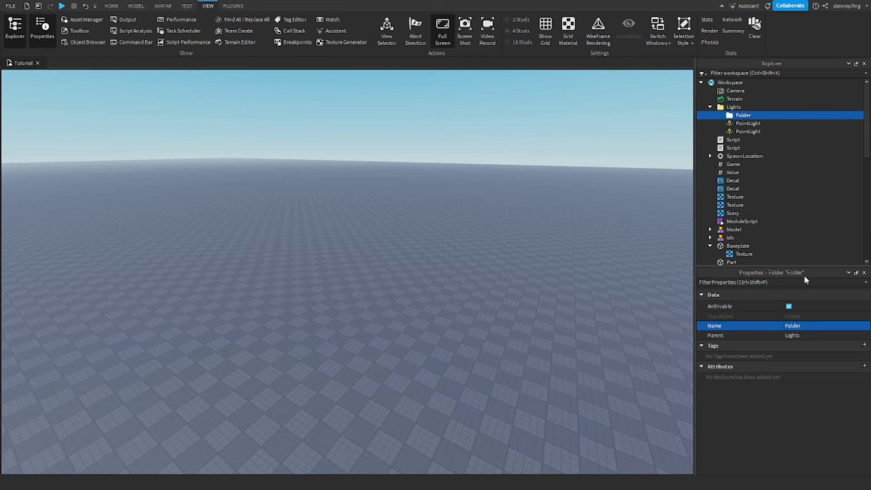
left_click(812, 333)
left_click(816, 326)
left_click(816, 326)
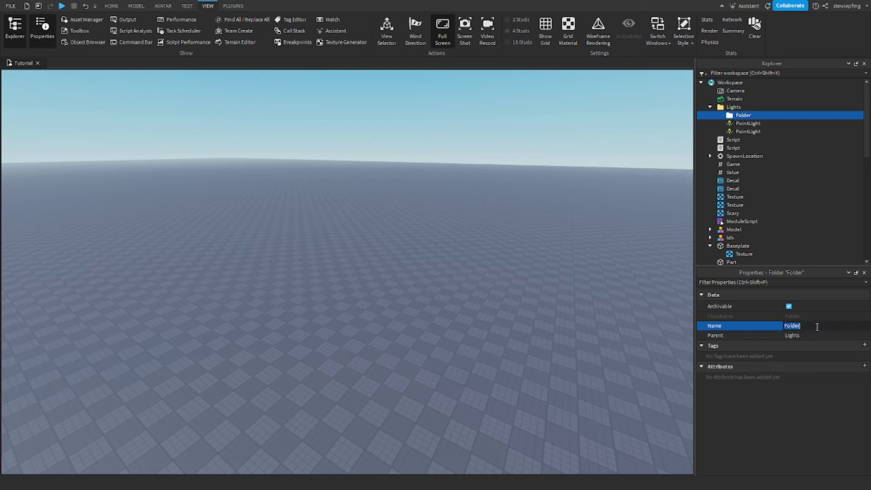
type("SpotLights")
key("Return")
- Duplicate the SpotLights folder and rename the copy as PointLights
key("ctrl+d")
left_click(816, 326)
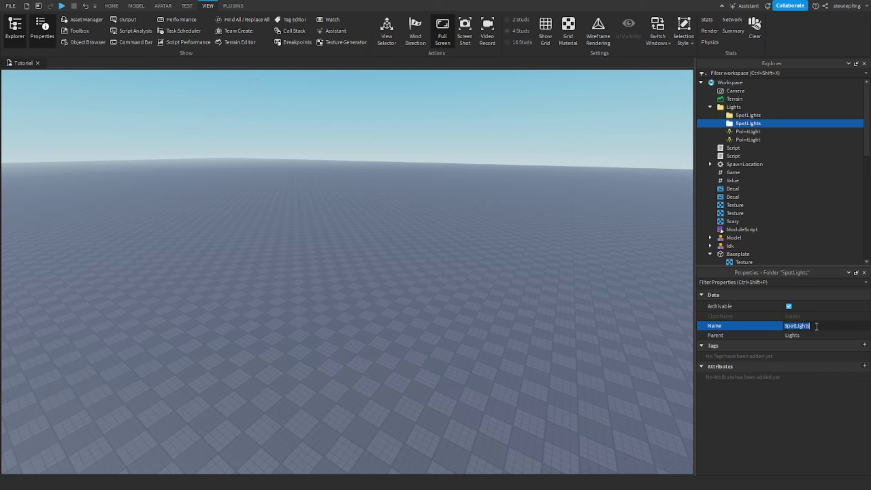
key("BackSpace")
key("Return")
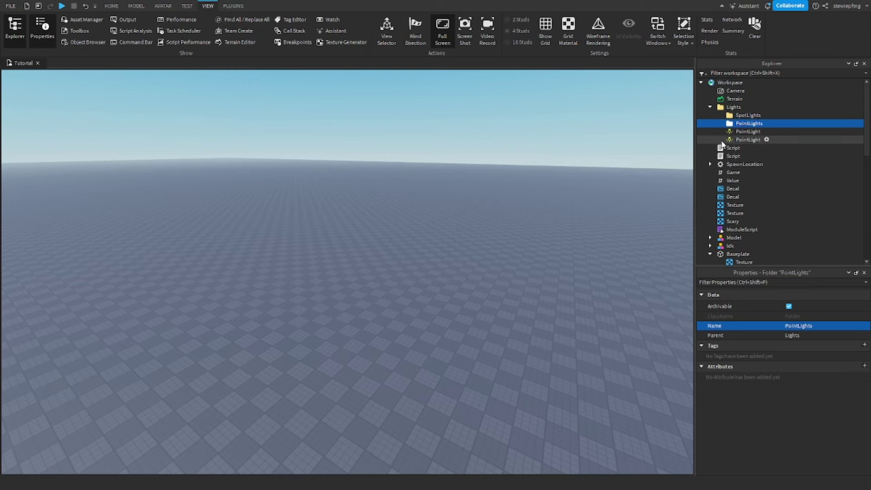
- Move both PointLight objects into the PointLights subfolder
left_click(744, 139)
left_click(738, 135, "shift")
left_click_drag(739, 139, 753, 124)
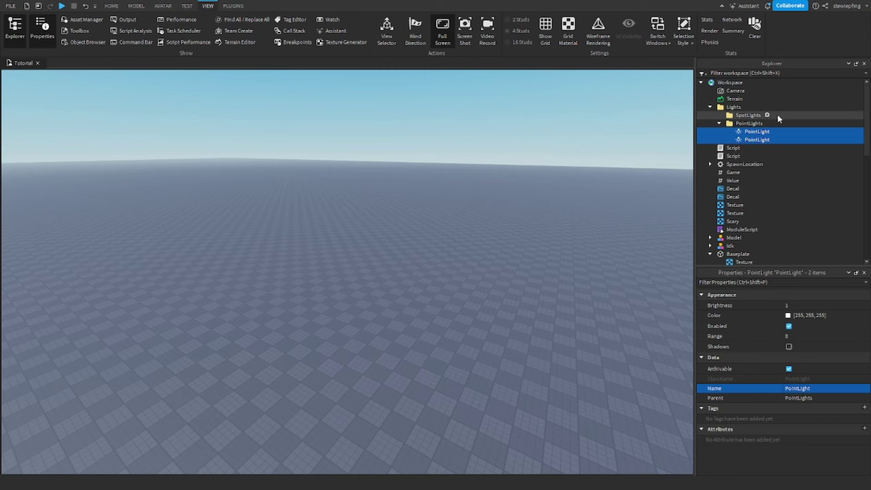
- Insert a SpotLight object into the SpotLights subfolder, then clear the selection
left_click(768, 118)
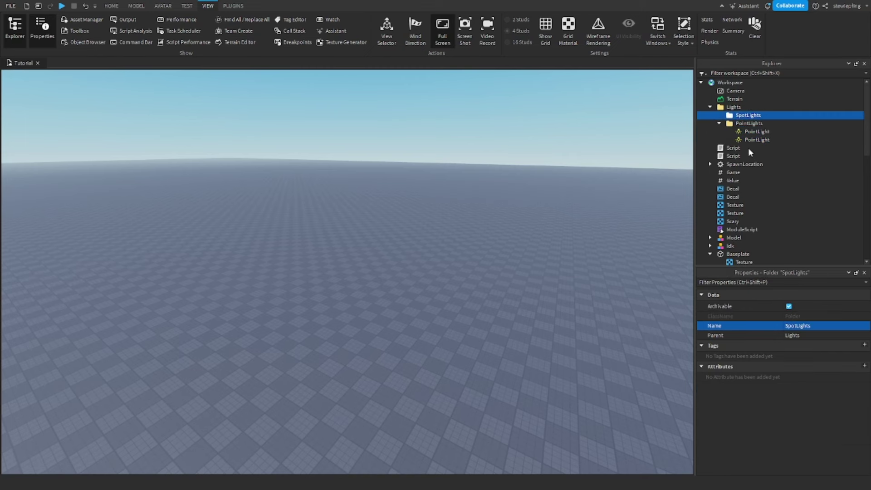
left_click(750, 121)
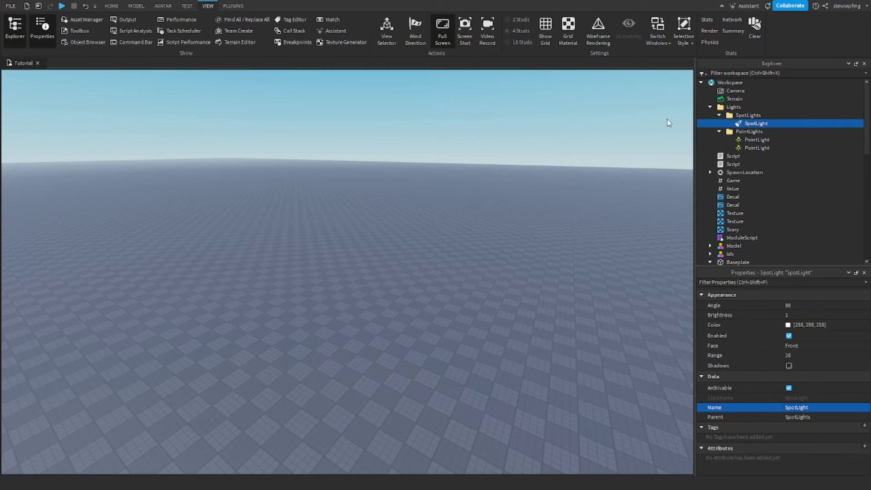
left_click(744, 140)
left_click(733, 117)
right_click_drag(580, 139, 542, 130)
left_click(587, 135)
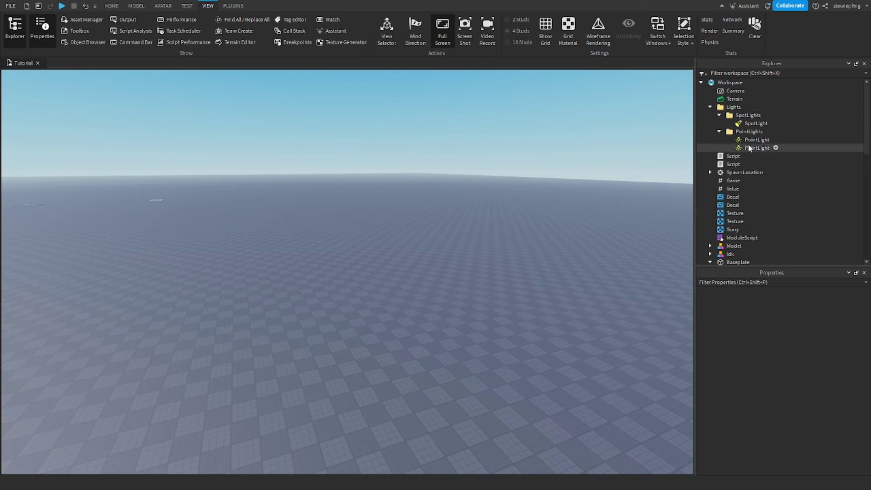
- Insert another folder into Workspace and name it Scripts
left_click(729, 82)
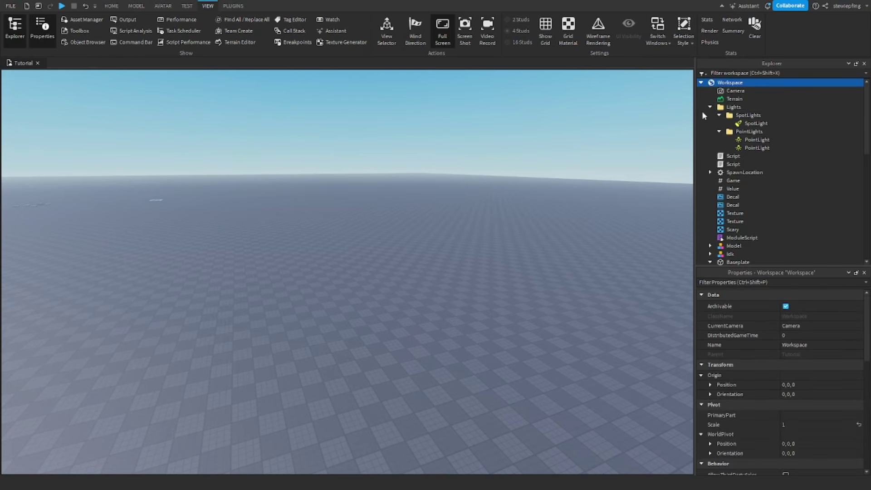
left_click(734, 107)
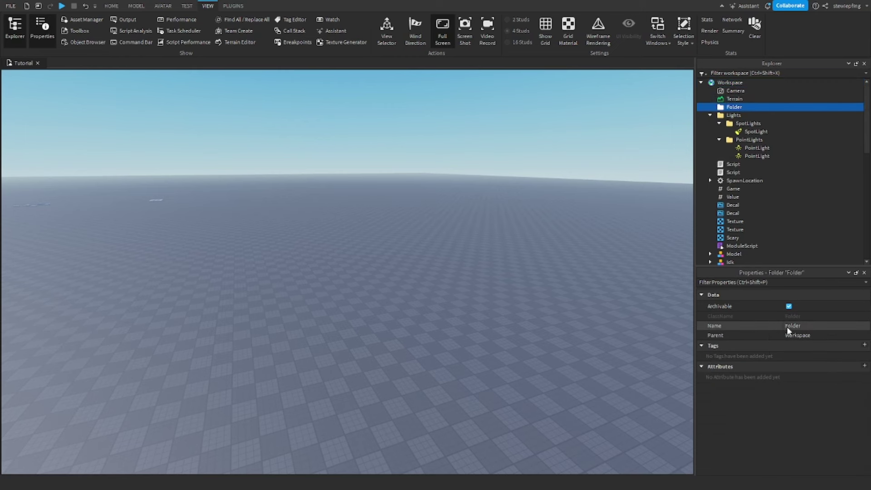
left_click(787, 326)
type("Scripts")
key("Return")
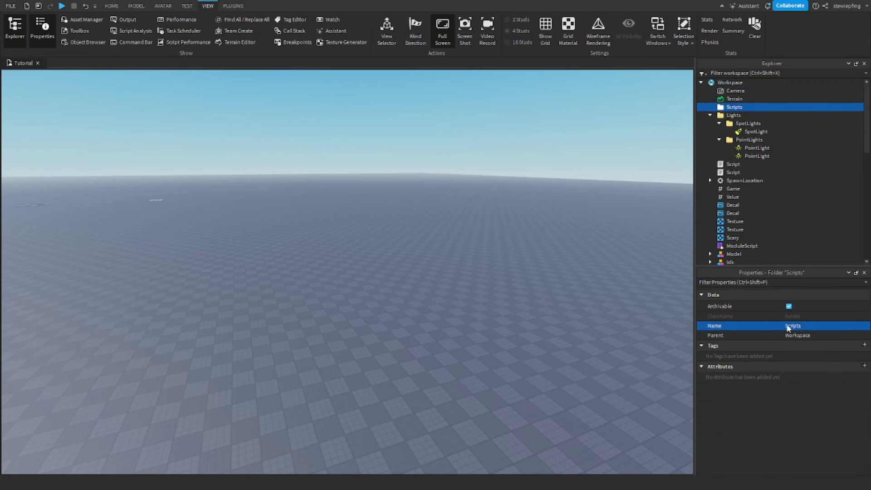
- Duplicate the Scripts folder, nest the copy inside the original and rename it as Serer
key("ctrl+d")
left_click_drag(729, 164, 732, 109)
left_click(810, 326)
key("BackSpace")
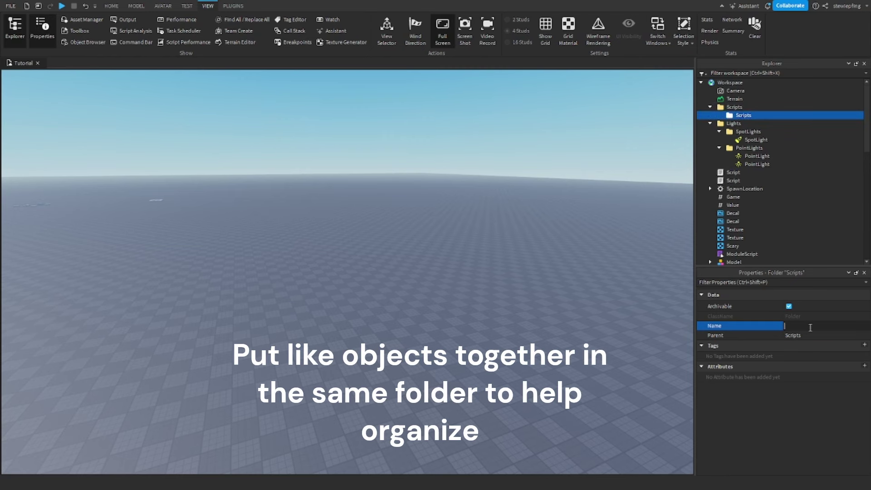
type("Serer")
key("Return")
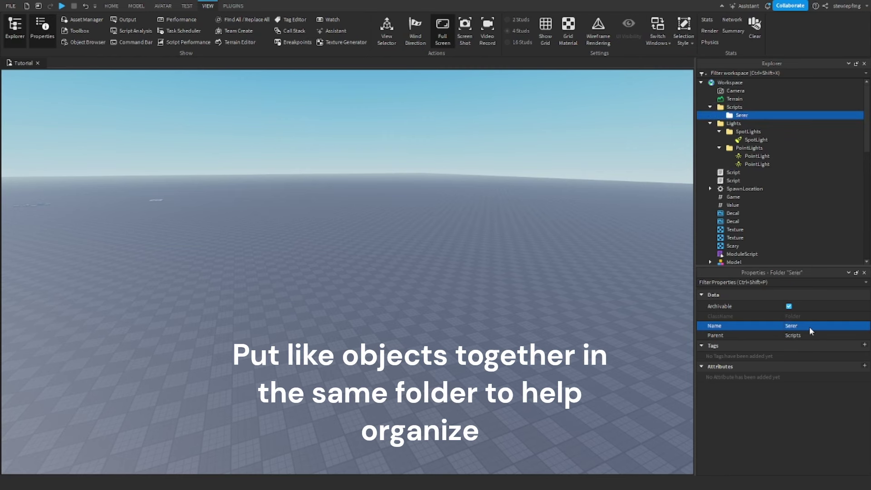
- Duplicate the Serer subfolder inside Scripts and rename the copy as ModuleScripts
key("ctrl+d")
left_click(810, 328)
key("BackSpace")
type("Mo")
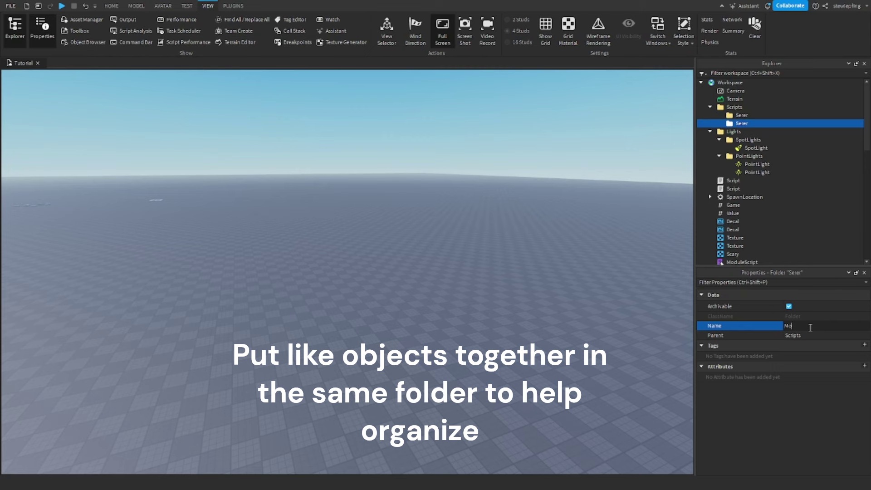
type("dulescript")
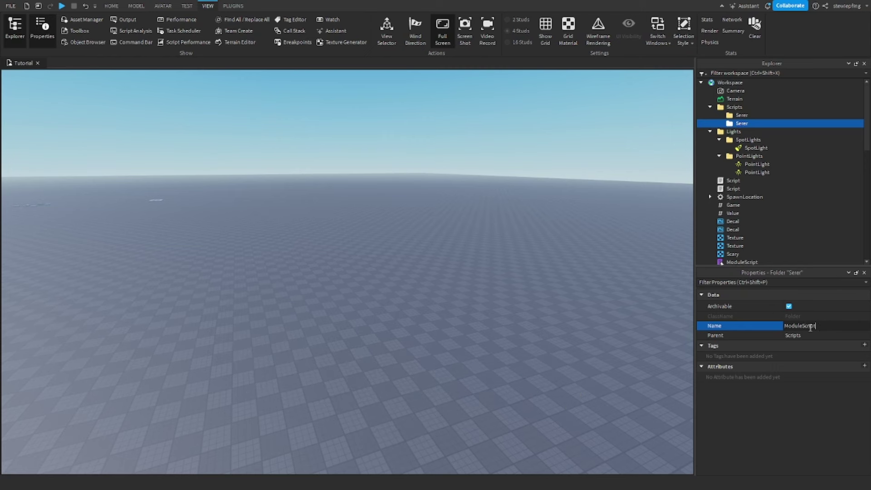
type("s")
key("Return")
- Rename the Serer subfolder inside Scripts as ServerScripts
left_click(741, 116)
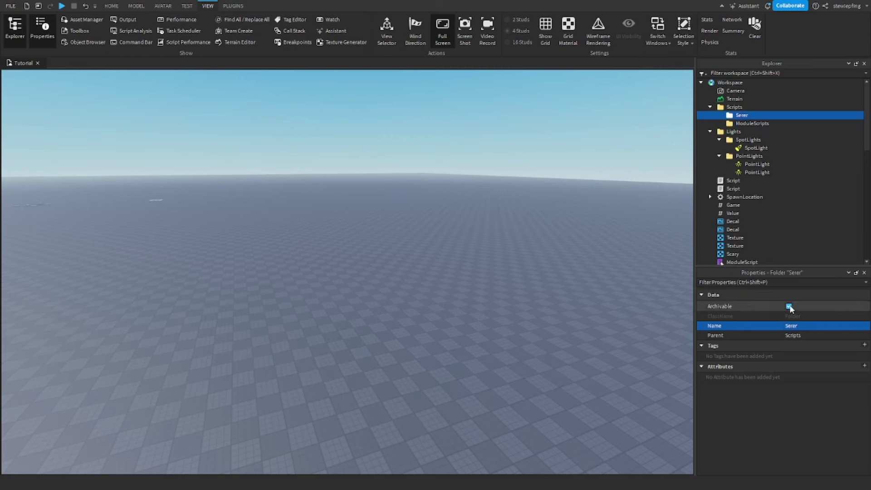
left_click(814, 325)
key("BackSpace")
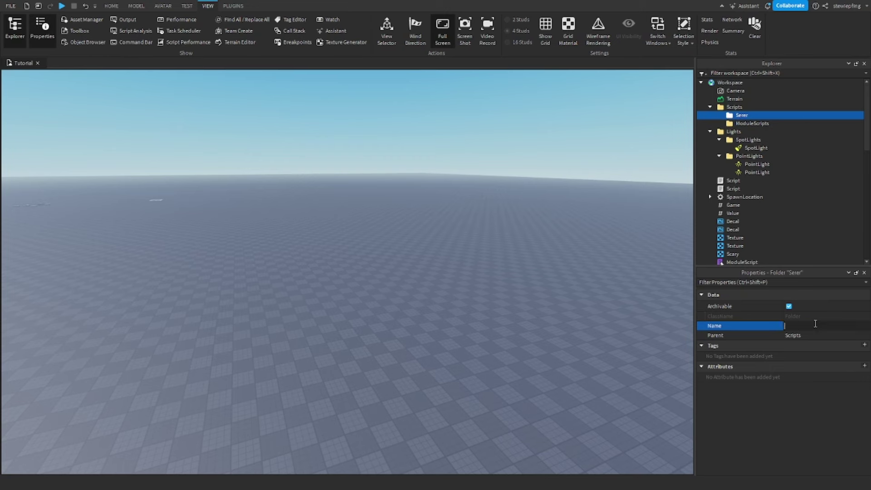
type("ServerScripts")
key("Return")
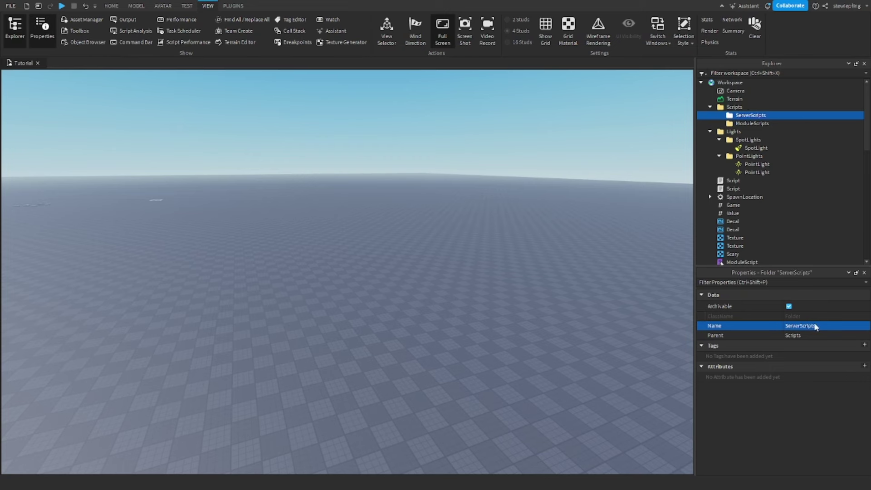
- Move both Script objects into the ServerScripts subfolder and the ModuleScript object into the ModuleScripts subfolder
left_click(710, 187)
left_click(725, 180, "ctrl")
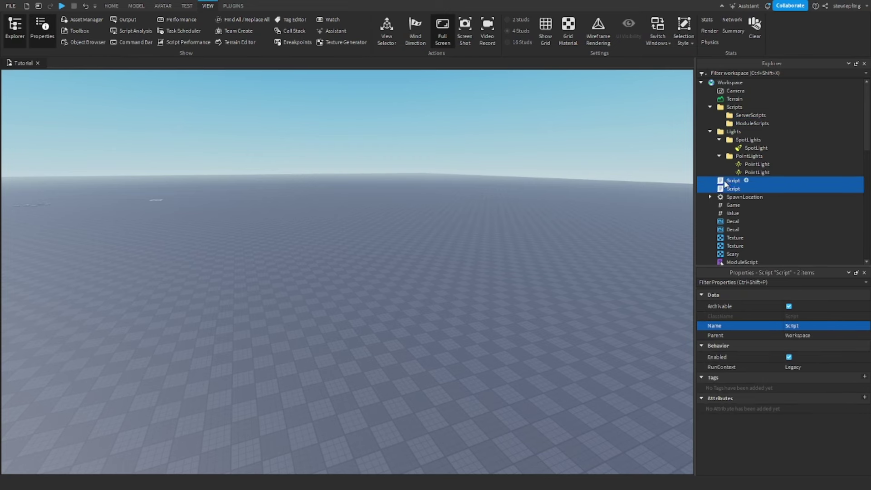
left_click_drag(725, 180, 751, 116)
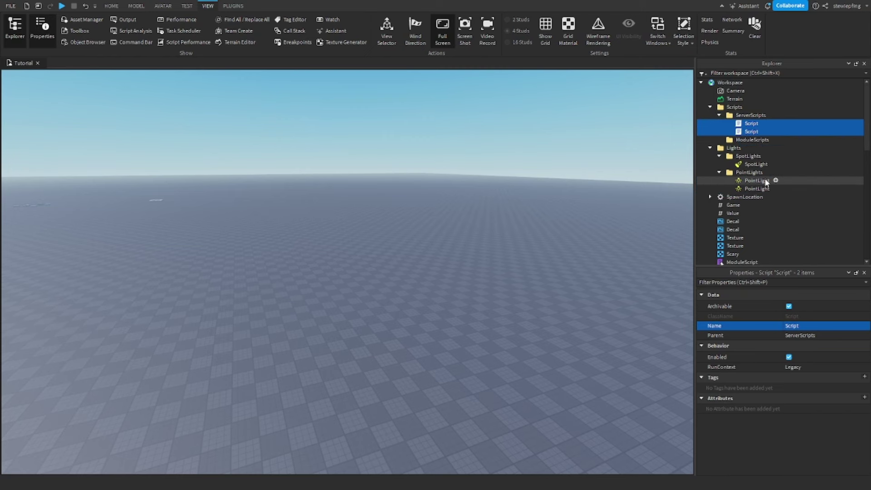
scroll(760, 183, "down", 4)
left_click_drag(730, 170, 738, 140)
scroll(736, 174, "up", 4)
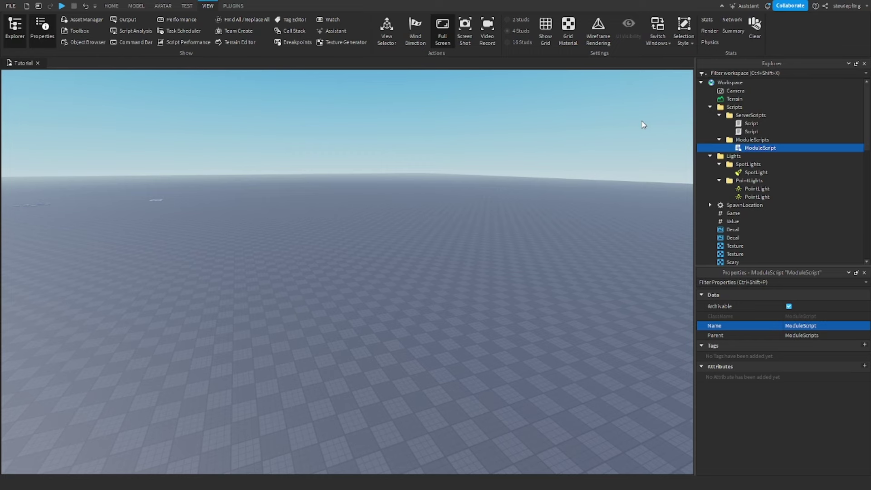
right_click_drag(600, 175, 572, 172)
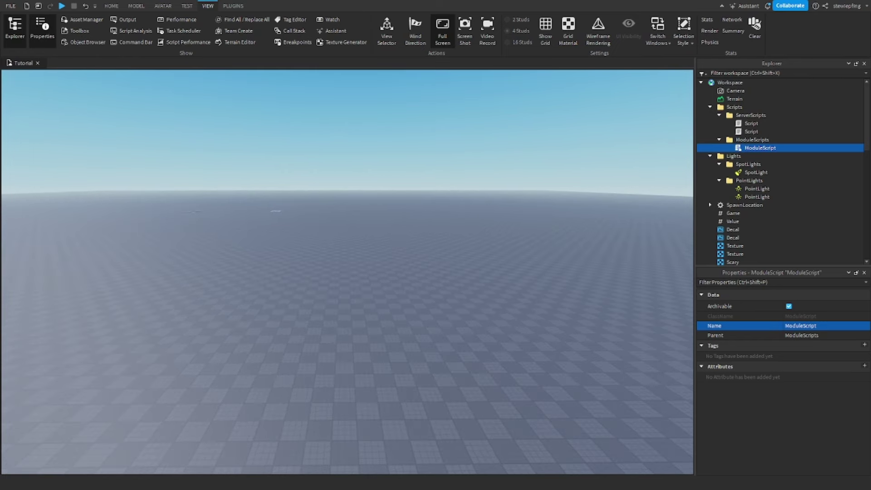
right_click_drag(347, 272, 323, 246)
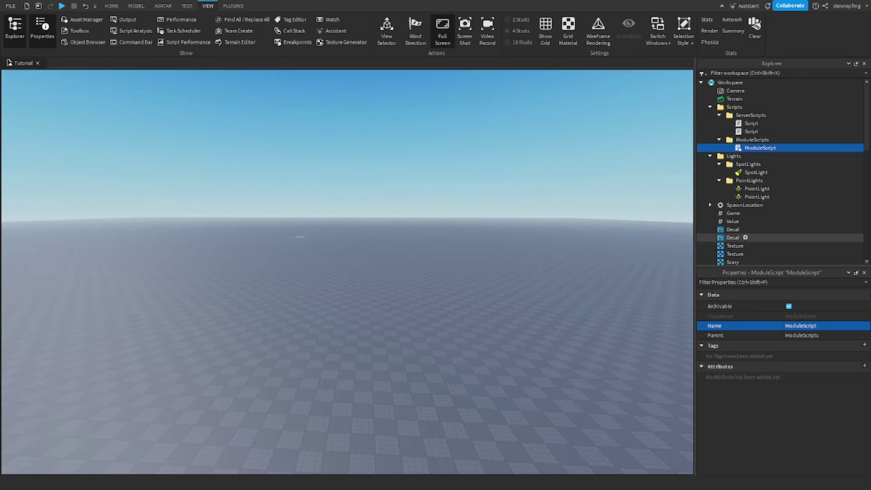
right_click_drag(685, 237, 679, 234)
right_click_drag(484, 228, 550, 176)
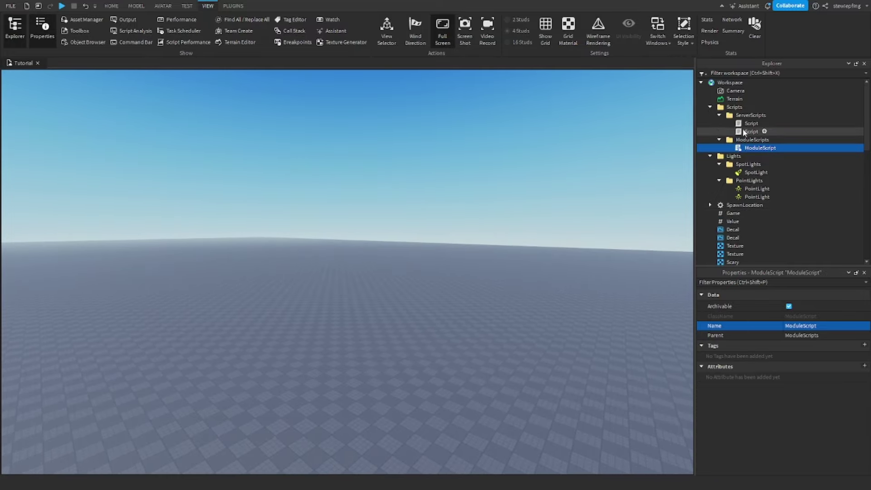
right_click_drag(467, 191, 395, 184)
key("w")
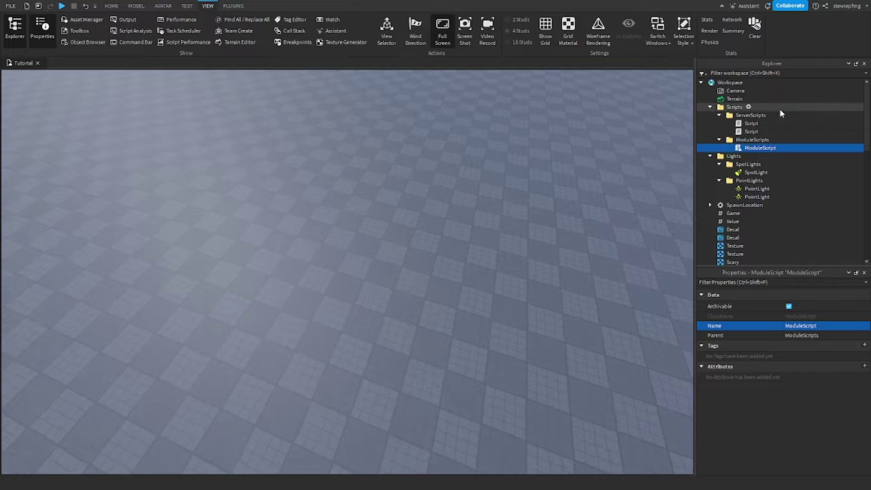
- Rename the first Decal object in Workspace as HappyFace
scroll(780, 190, "down", 1)
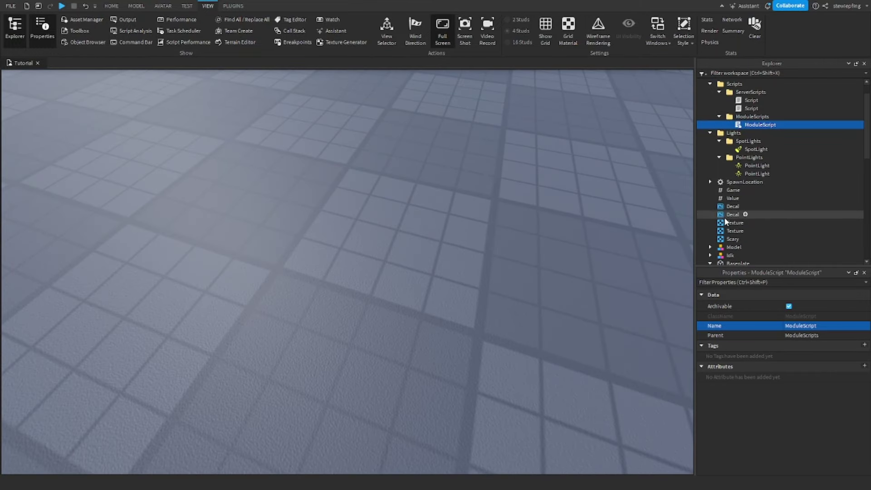
left_click(723, 215)
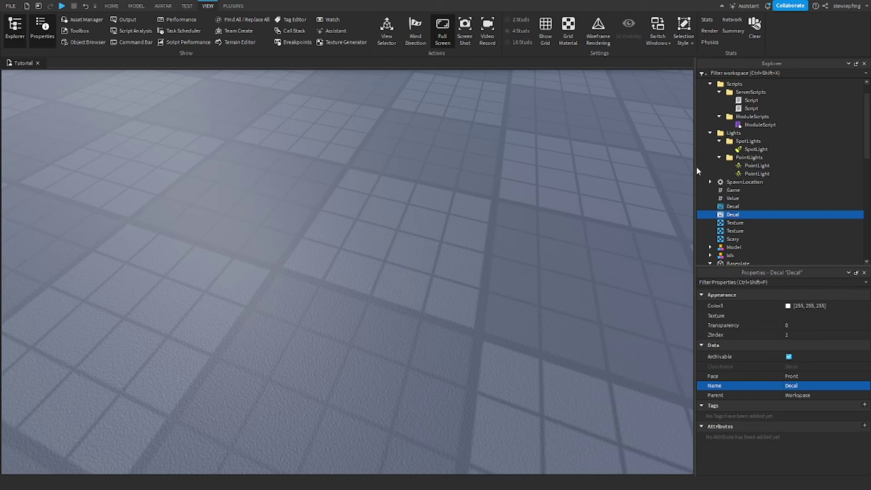
left_click(729, 206)
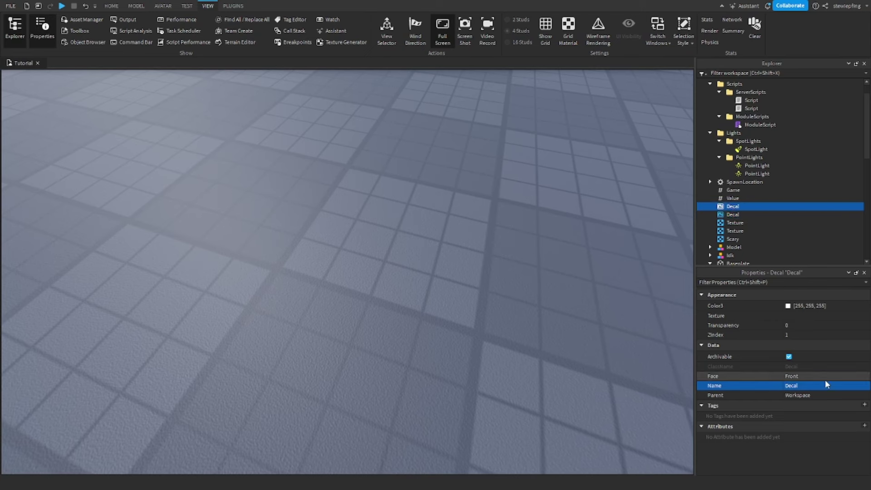
left_click(811, 384)
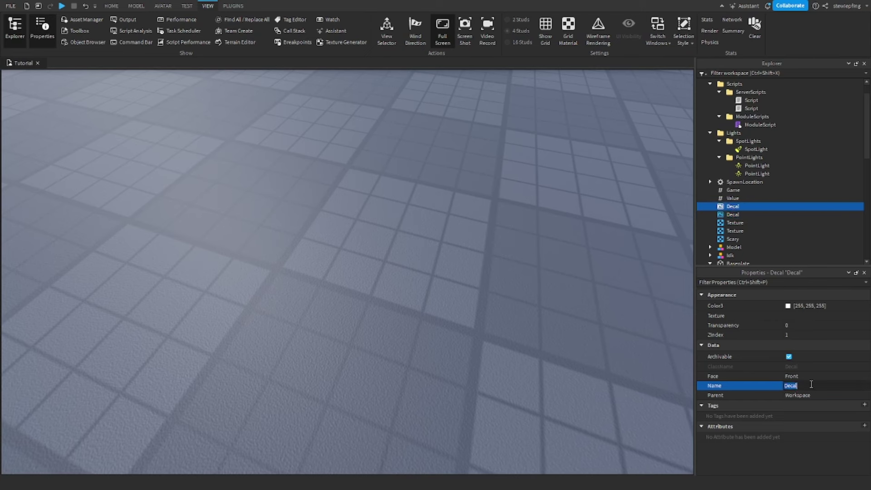
type("HappyFace")
key("Return")
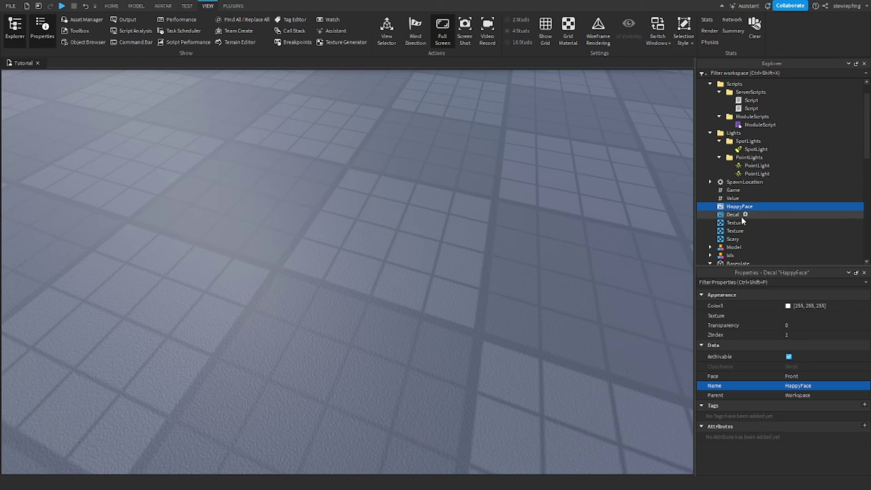
- Rename the remaining Decal object below HappyFace as PetFaceIdle
left_click(729, 215)
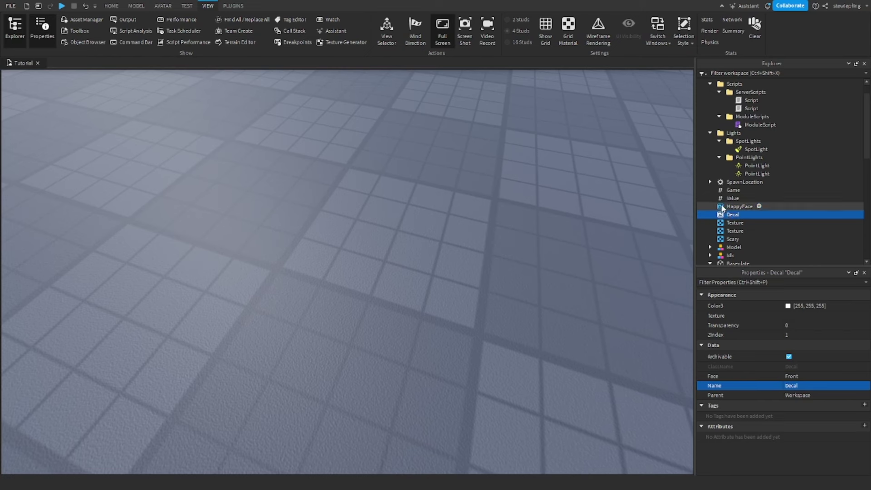
left_click(722, 207)
left_click(731, 215)
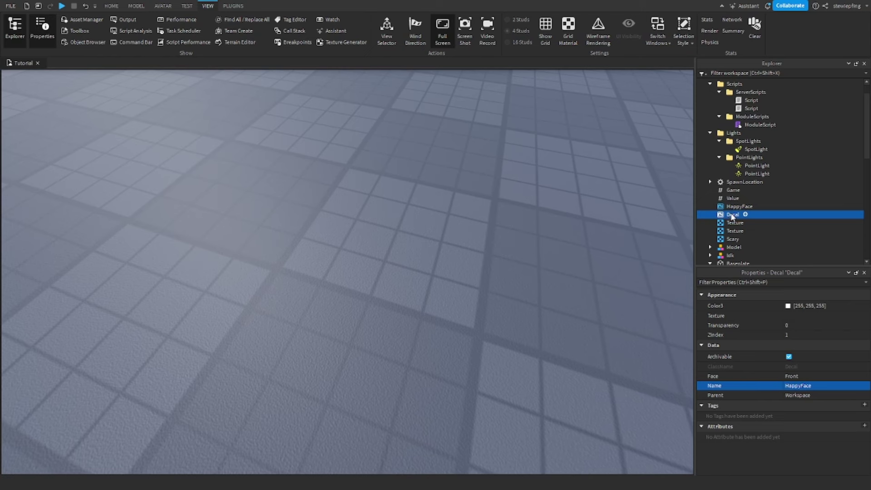
left_click(814, 385)
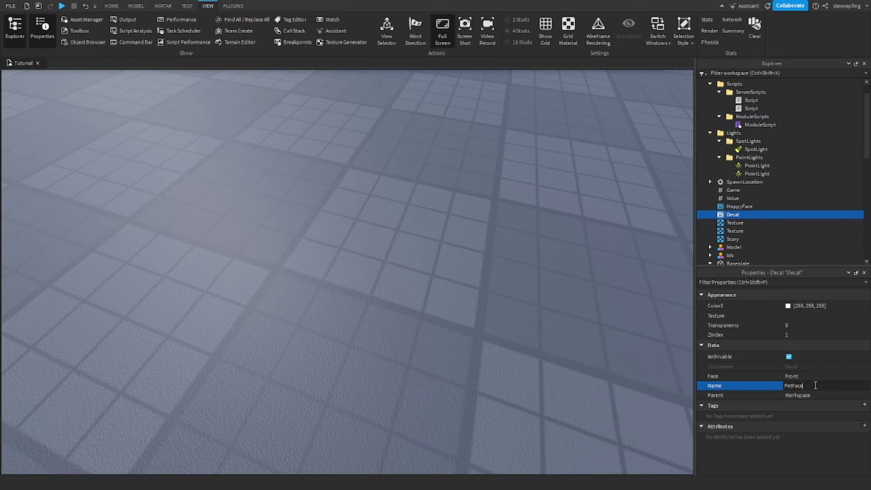
key("Return")
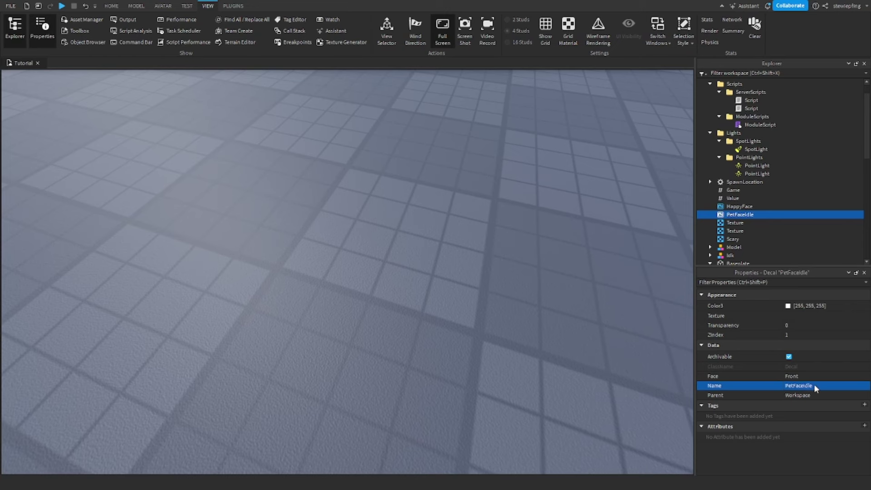
- Examine the two renamed decals and look through the remaining Workspace objects and services in the object hierarchy
left_click(742, 209)
left_click(735, 215)
left_click(722, 207)
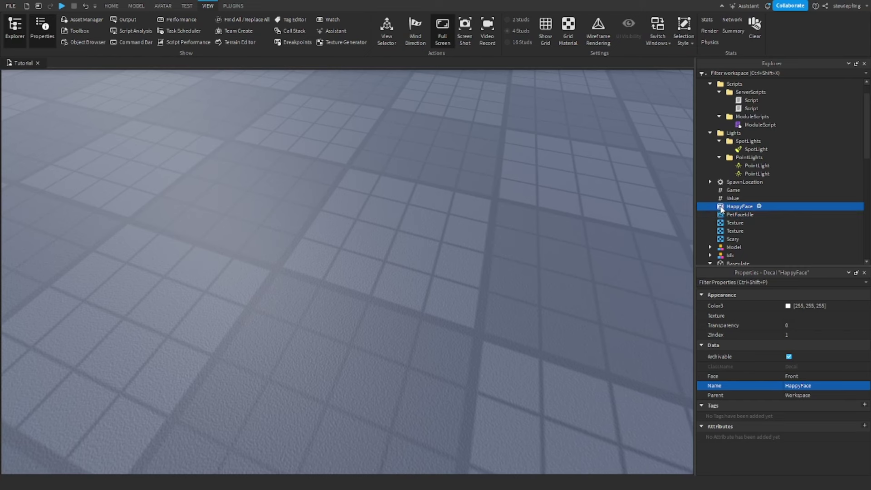
scroll(721, 208, "up", 1)
scroll(721, 208, "down", 3)
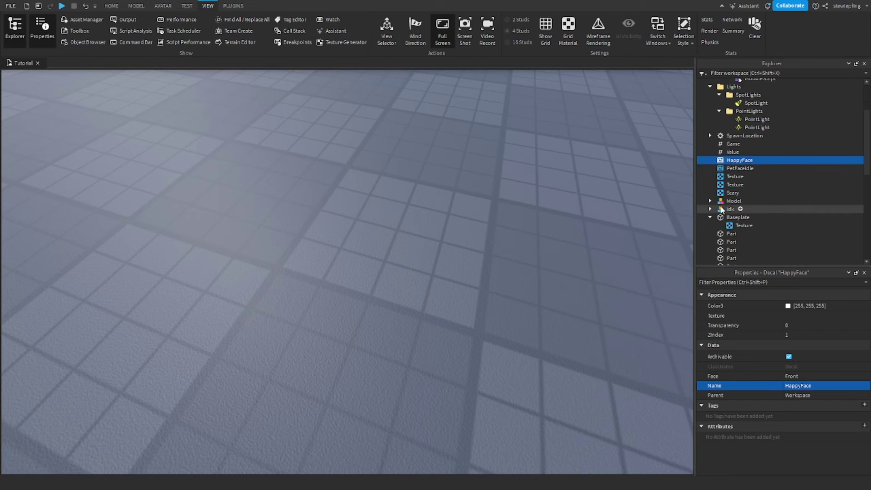
scroll(721, 207, "up", 3)
scroll(721, 208, "down", 1)
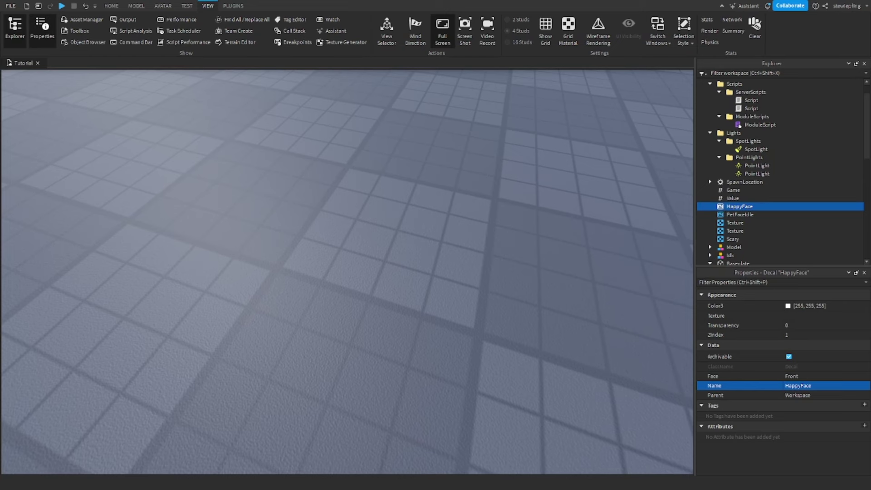
right_click_drag(461, 335, 445, 323)
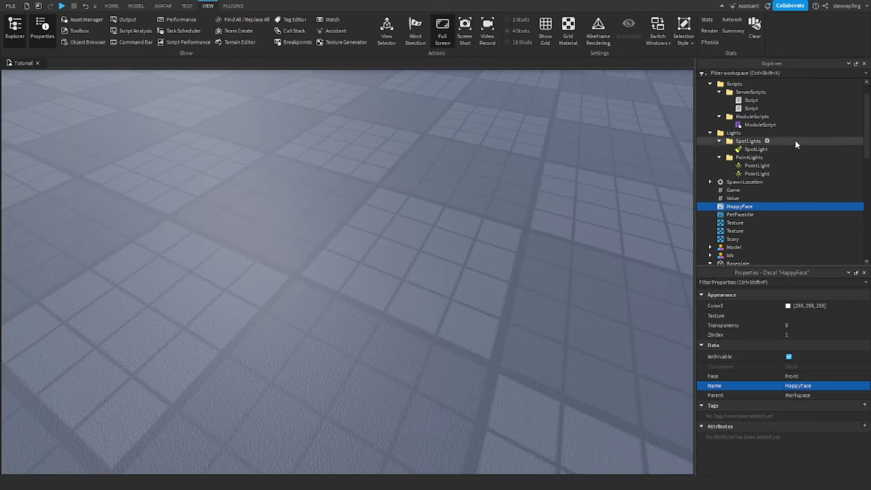
scroll(812, 174, "up", 1)
scroll(774, 185, "down", 4)
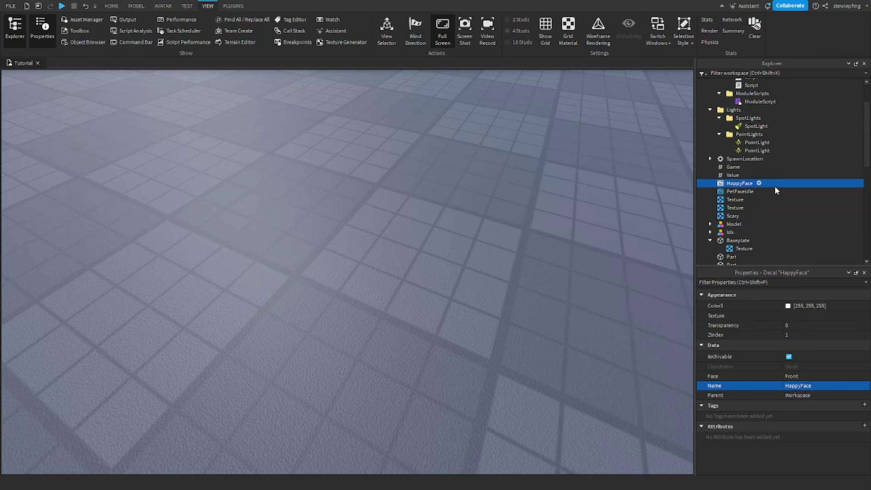
scroll(770, 188, "down", 6)
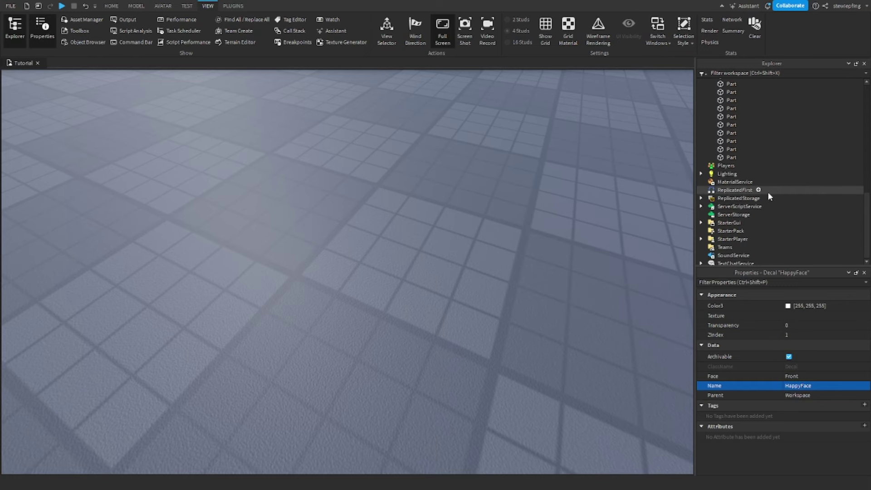
scroll(768, 192, "up", 6)
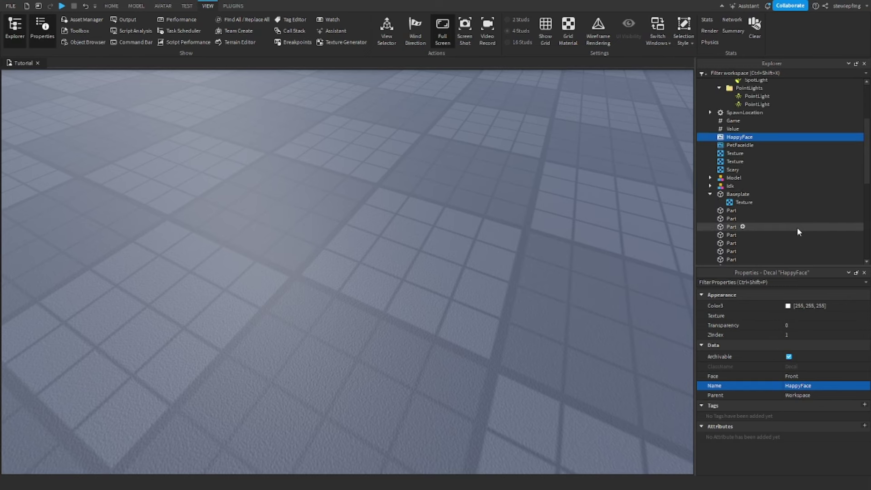
scroll(798, 231, "up", 5)
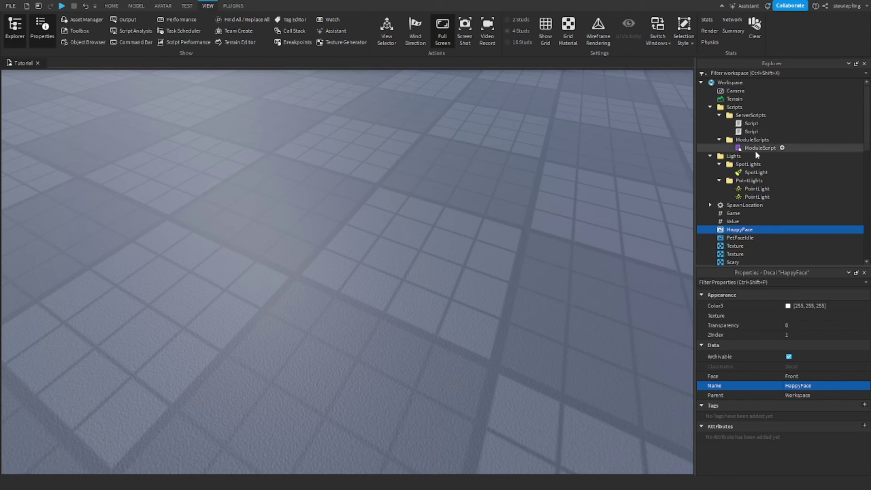
- Try to move both Script objects out of the ServerScripts subfolder
left_click(751, 131)
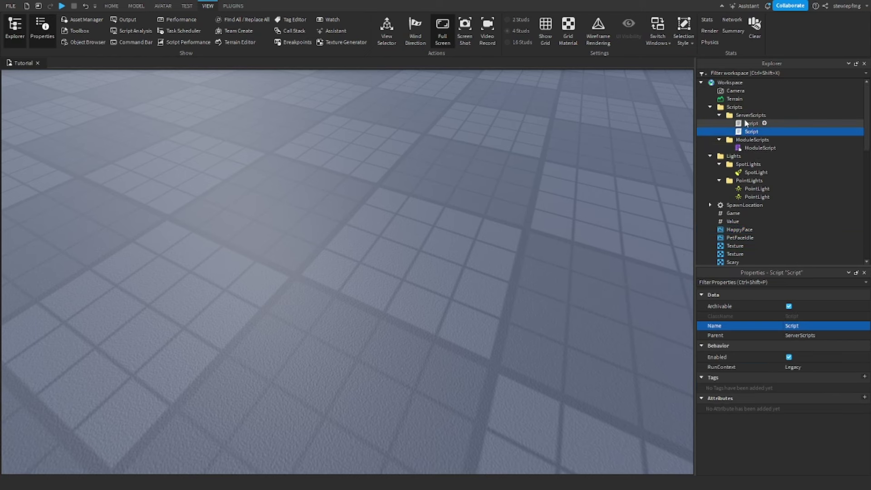
left_click(745, 123)
left_click(748, 131)
left_click(746, 124)
left_click(751, 134)
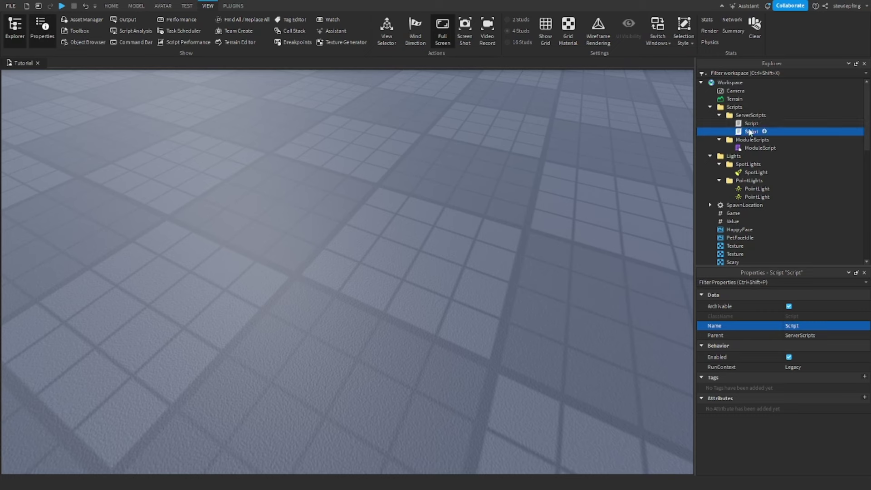
left_click(738, 122, "ctrl")
left_click_drag(738, 123, 732, 169)
scroll(732, 169, "up", 8)
left_click_drag(744, 137, 744, 121)
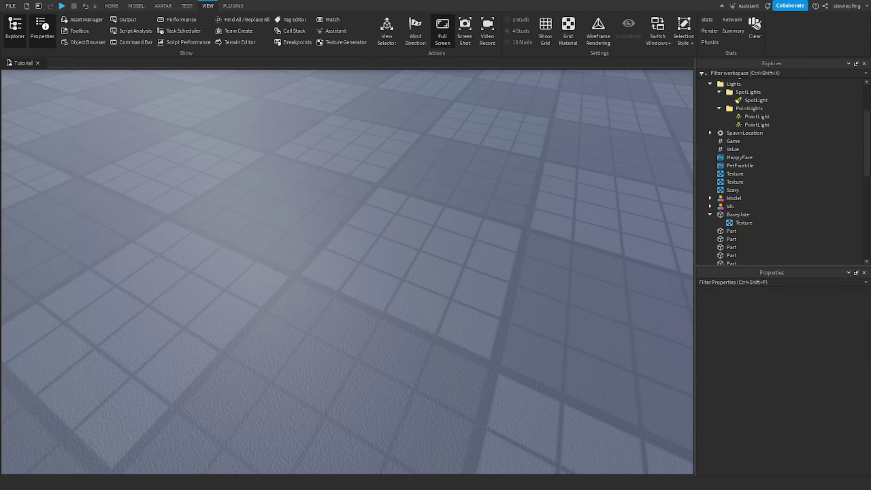
- Move the ModuleScript object from the ModuleScripts subfolder into ServerScriptService
scroll(775, 230, "up", 3)
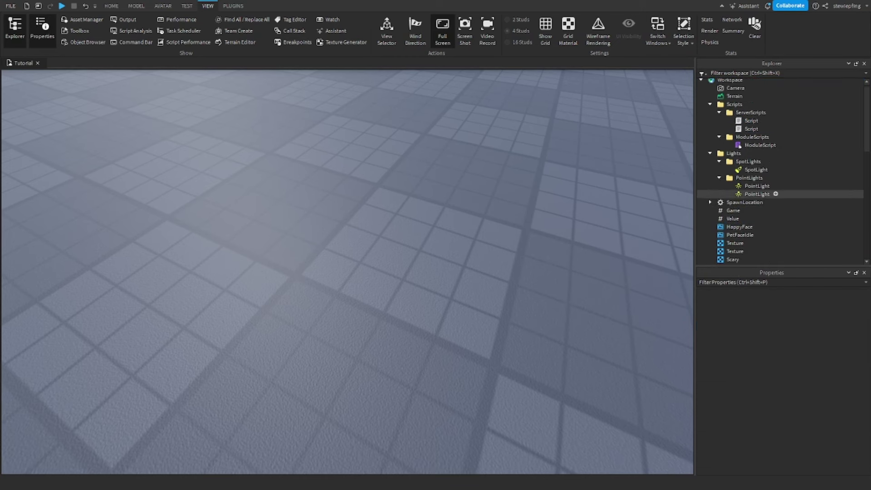
scroll(774, 194, "down", 1)
left_click_drag(752, 121, 739, 204)
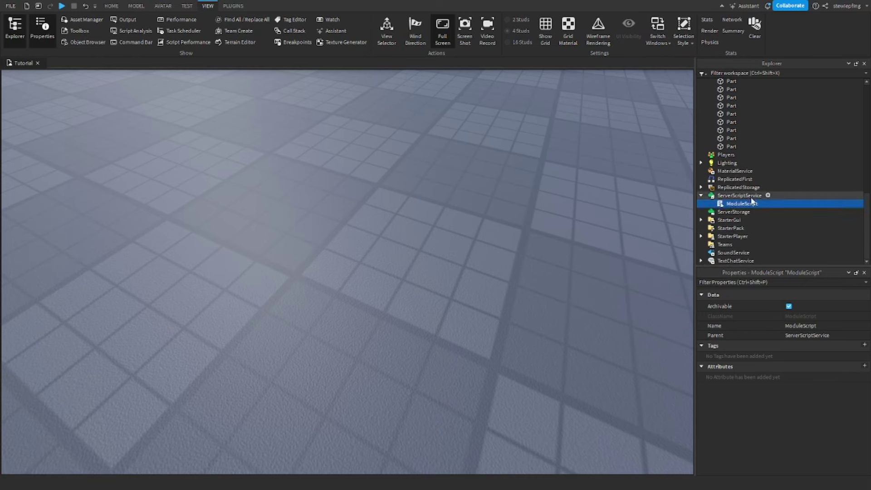
- Move both Script objects from the ServerScripts subfolder into ServerScriptService
scroll(750, 197, "up", 15)
left_click(749, 132)
left_click(748, 125, "ctrl")
left_click_drag(749, 124, 744, 209)
scroll(750, 198, "down", 15)
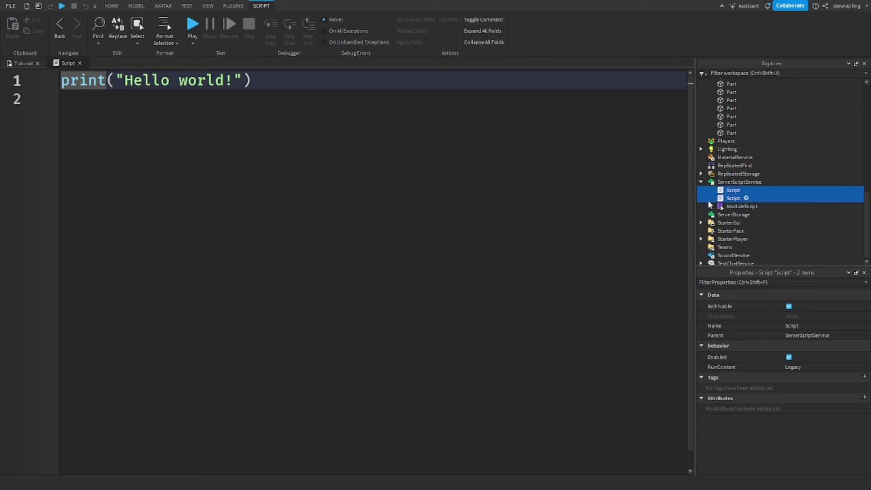
- Add a new LocalScript inside StarterPlayerScripts under StarterPlayer and return to the Tutorial place's 3D view
left_click(14, 63)
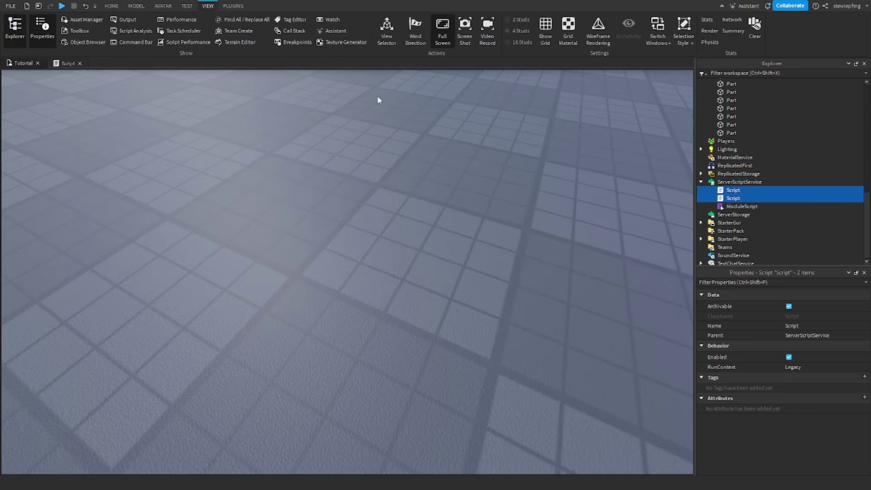
left_click(700, 232)
left_click(701, 236)
scroll(715, 244, "down", 1)
left_click(709, 236)
scroll(735, 238, "down", 1)
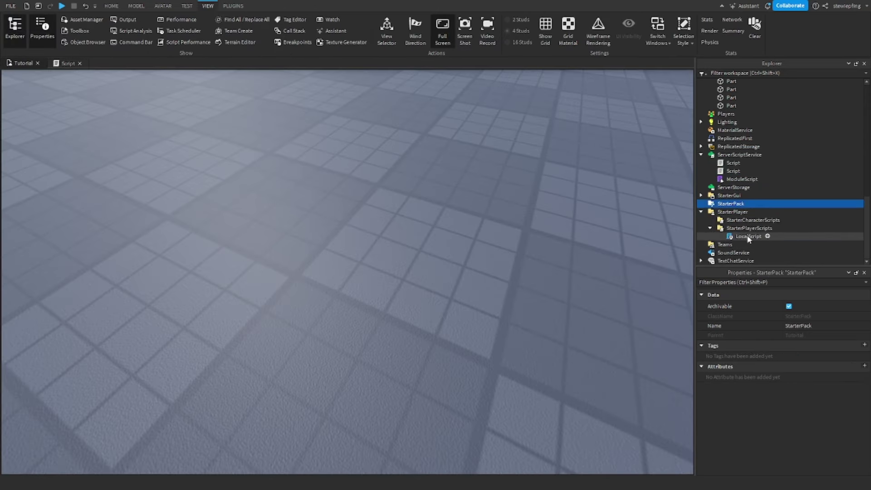
left_click(778, 228)
left_click(725, 275)
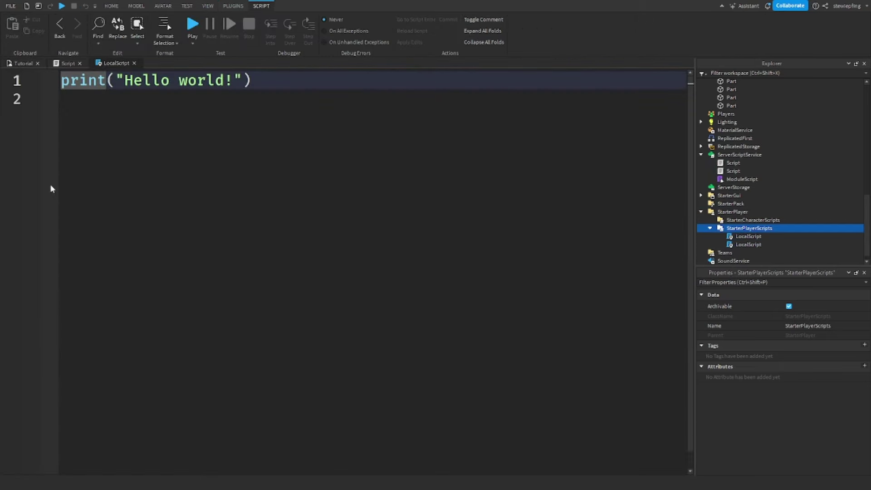
left_click(8, 65)
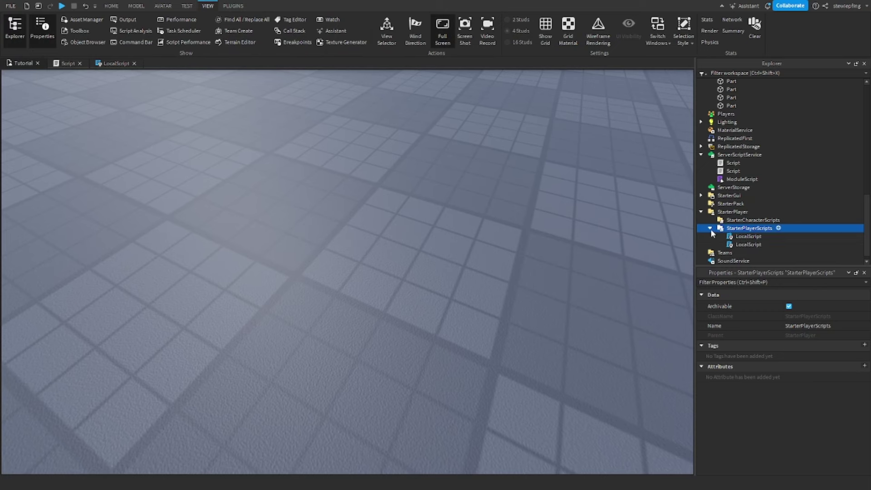
- Look through the script services in the object hierarchy and examine the properties of the Game and Value objects in Workspace
scroll(732, 181, "up", 2)
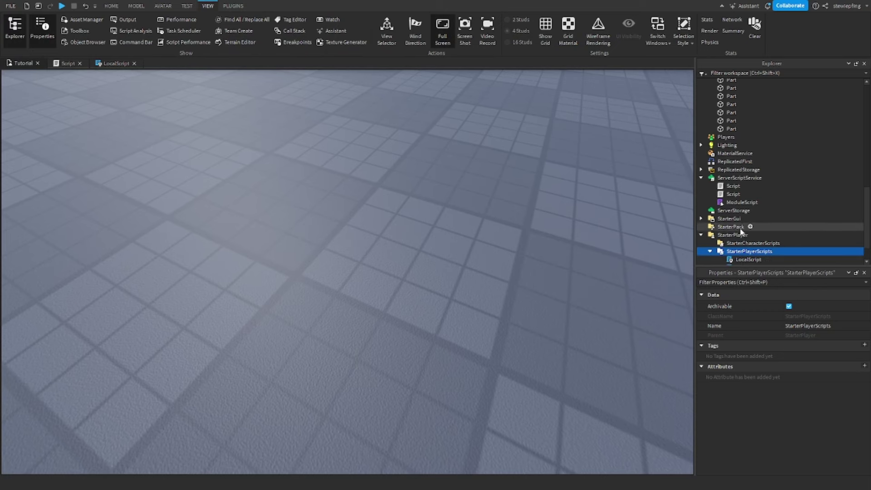
scroll(727, 166, "down", 2)
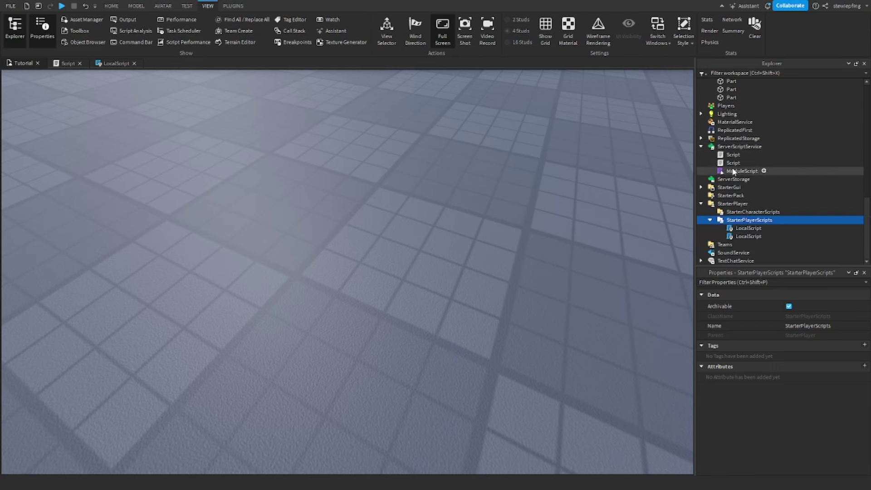
scroll(742, 197, "up", 1)
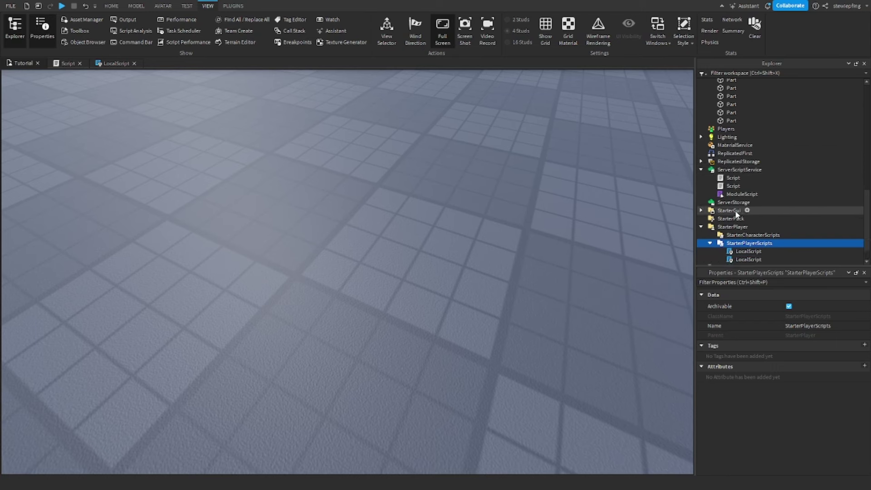
scroll(761, 230, "down", 1)
scroll(751, 198, "up", 10)
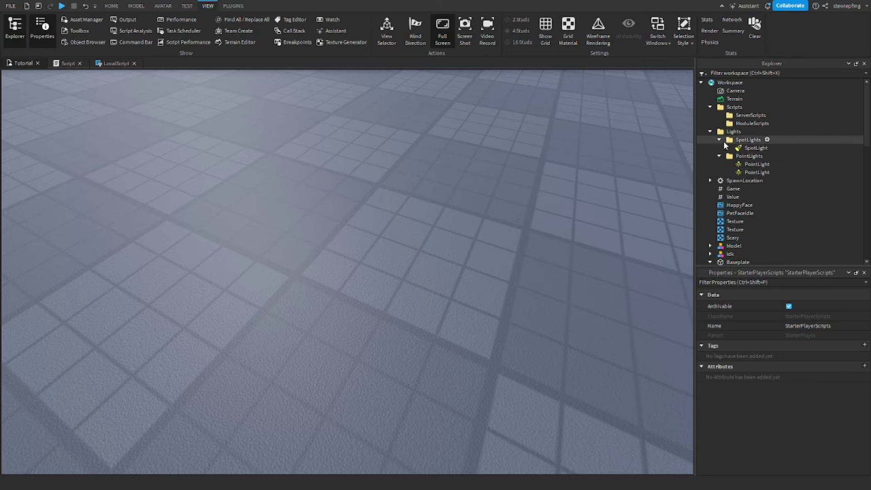
right_click_drag(568, 211, 564, 208)
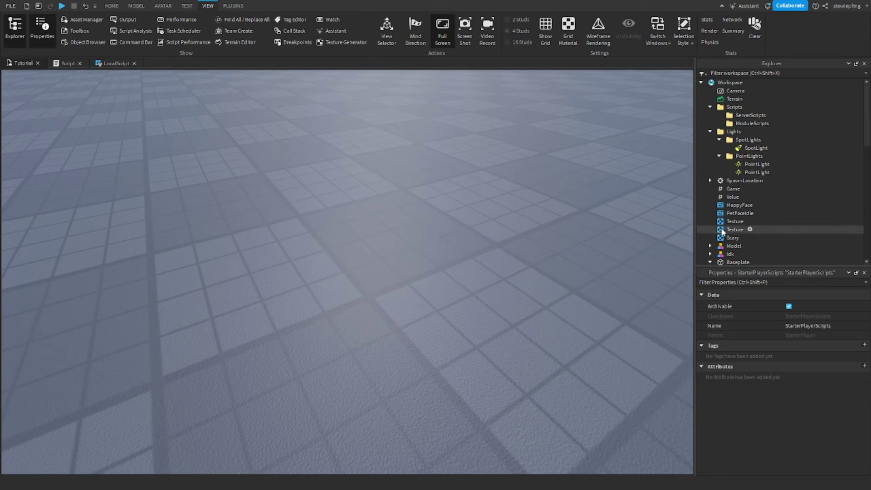
left_click(727, 197)
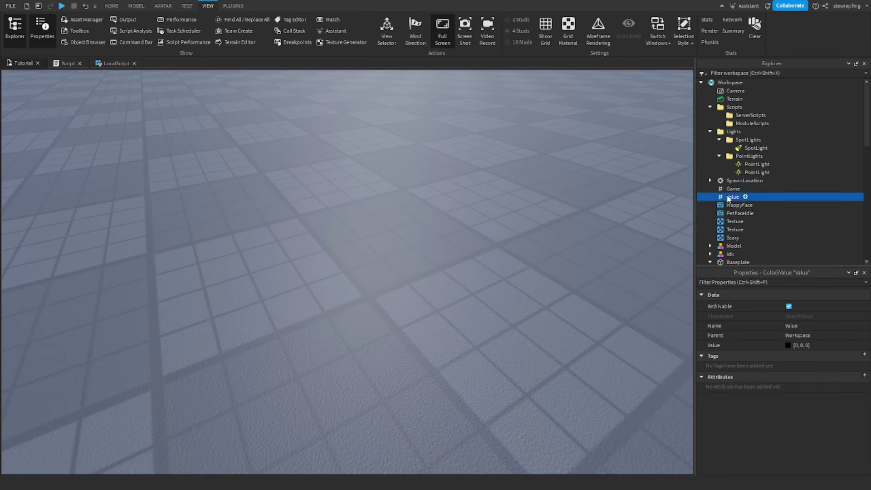
left_click(730, 191)
left_click(725, 197)
left_click(725, 190)
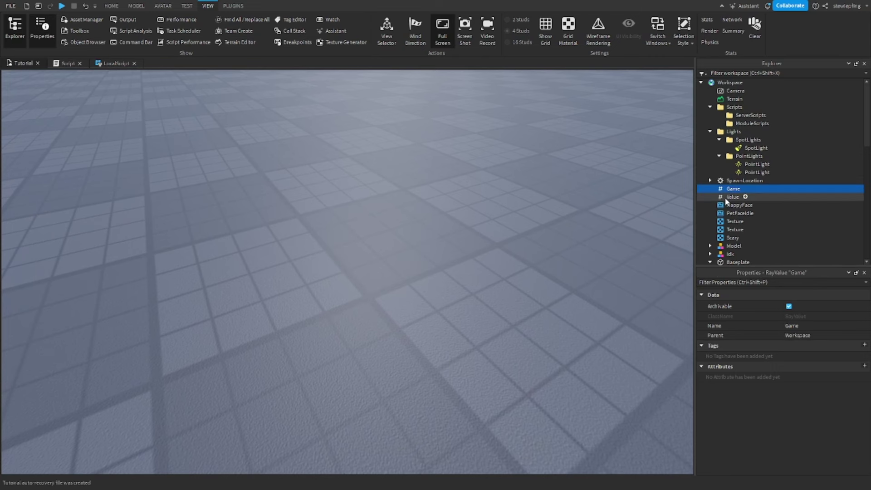
key("Down")
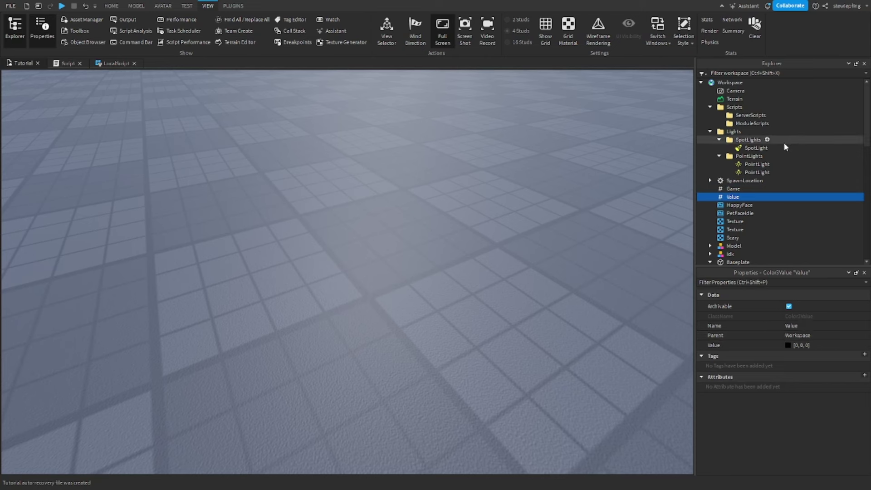